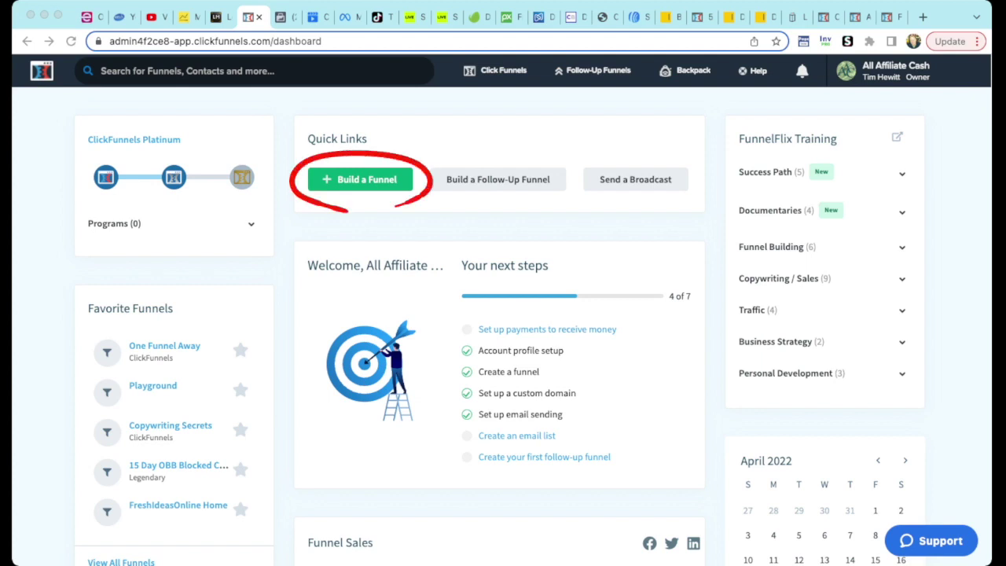
Build a Collect Emails opt-in funnel named "Privacy Test".
left_click(367, 179)
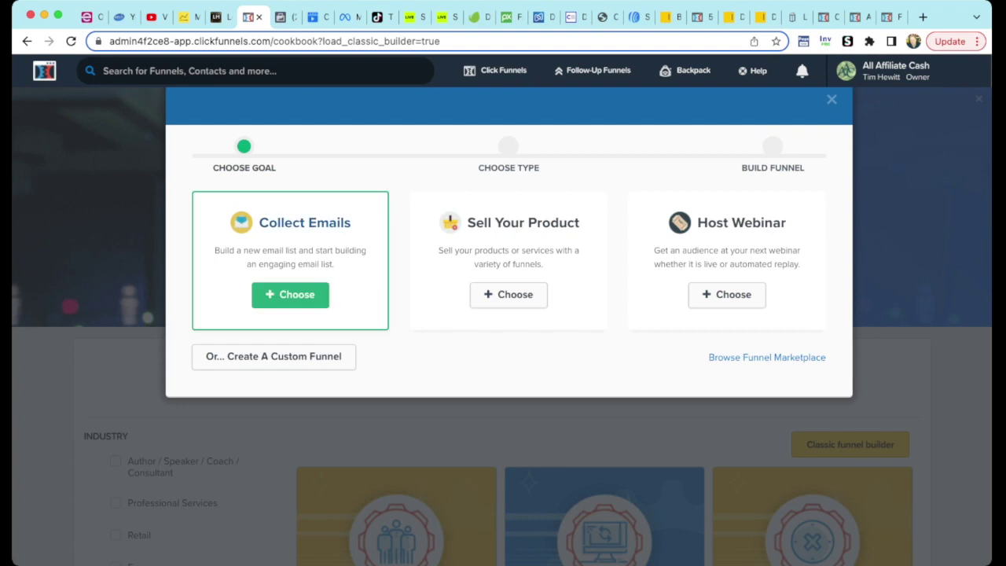
left_click(289, 294)
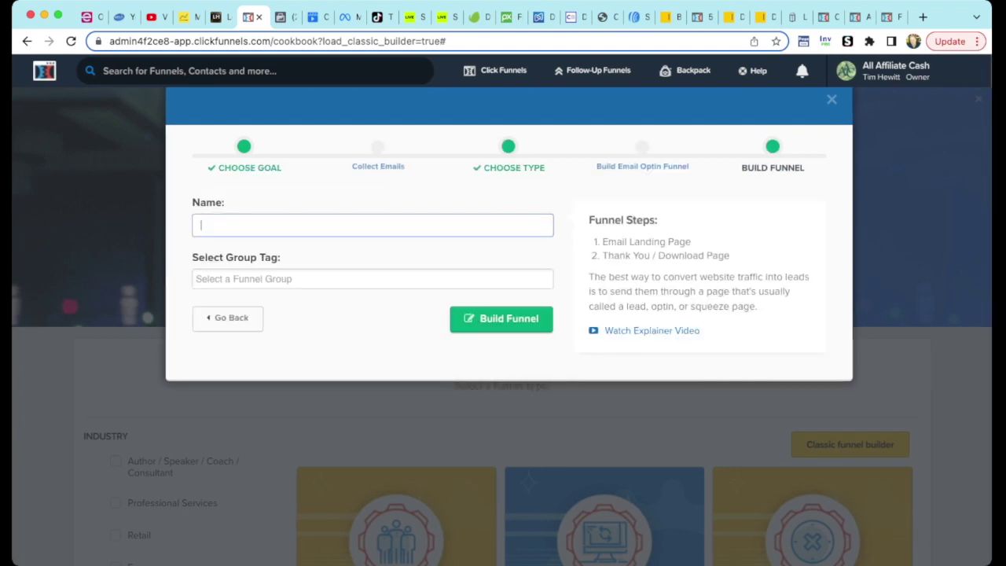
type("Privacy Test")
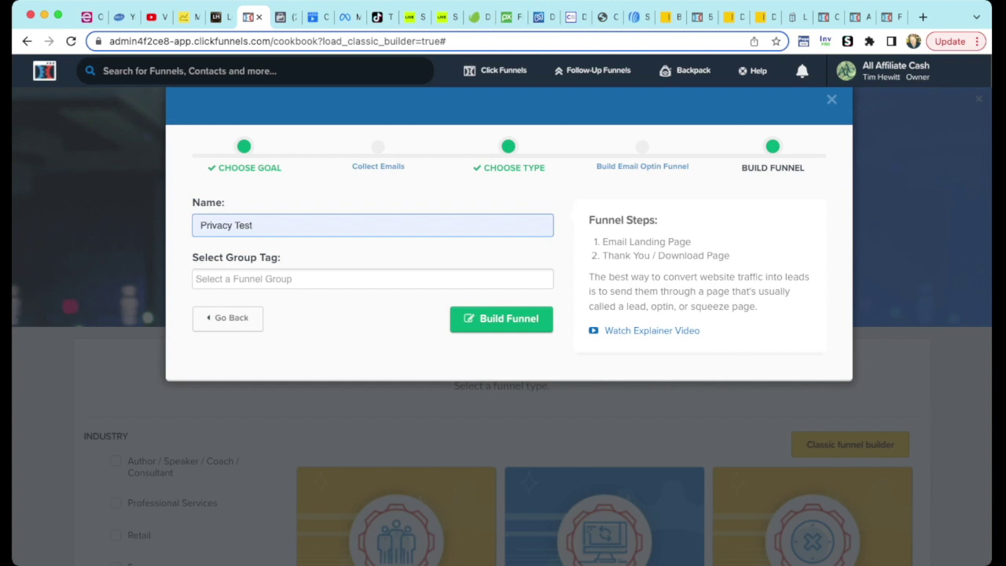
left_click(502, 319)
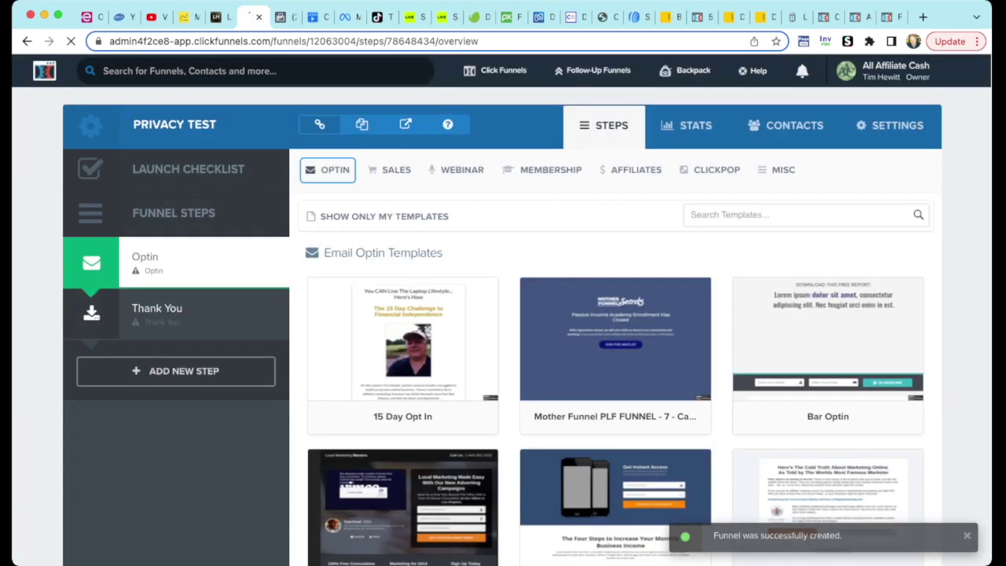
Apply the Bar Optin template to the funnel's Optin step.
mouse_move(616, 346)
mouse_move(828, 346)
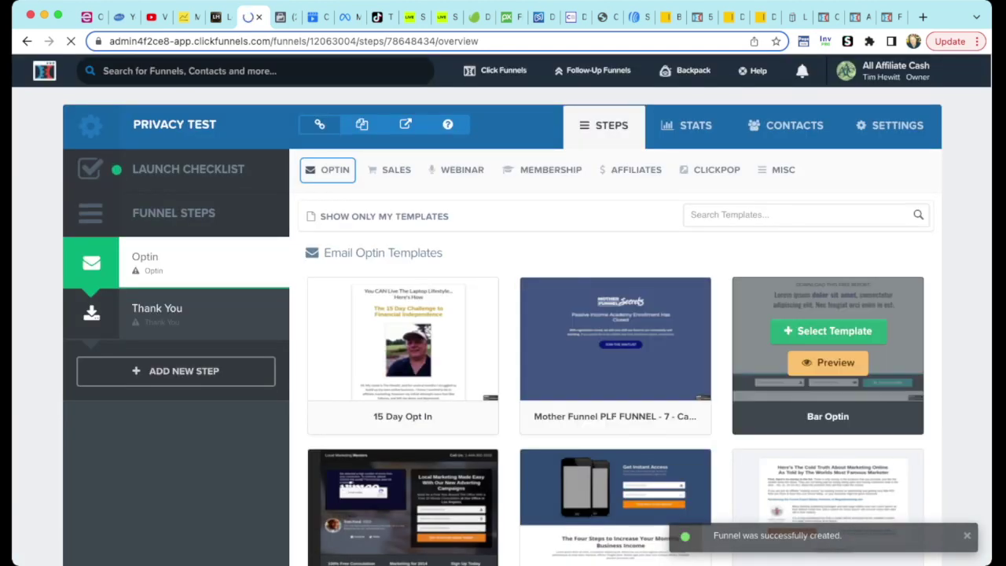
left_click(828, 331)
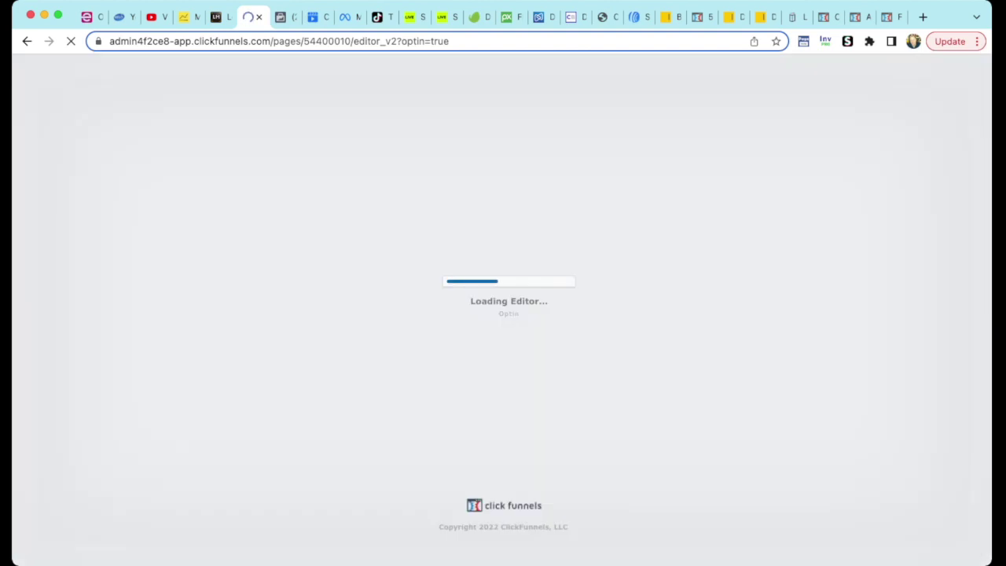
Inspect the link settings of the footer's Privacy Policy text on the Optin page, and save and exit the editor.
scroll(393, 440, "down", 7)
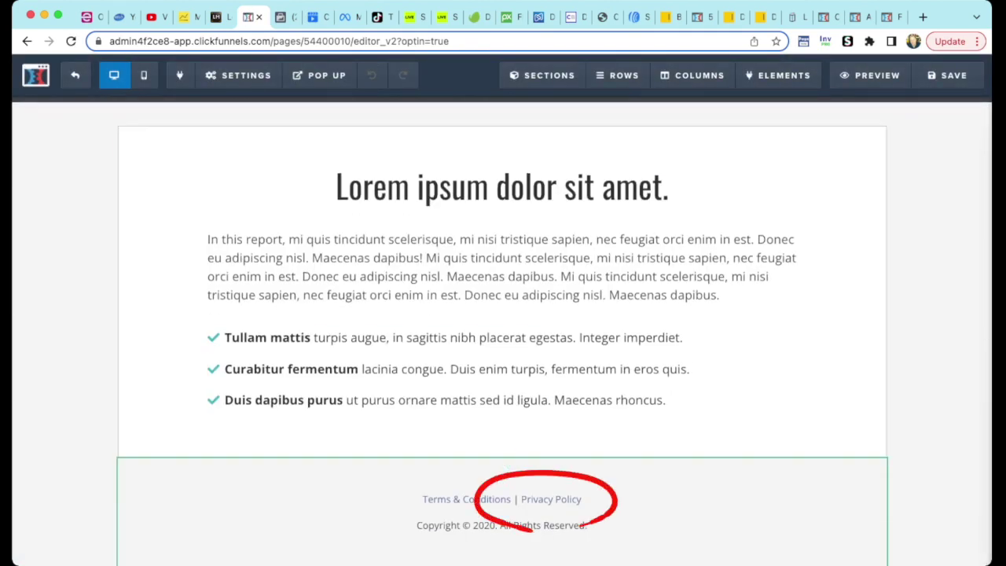
left_click(552, 500)
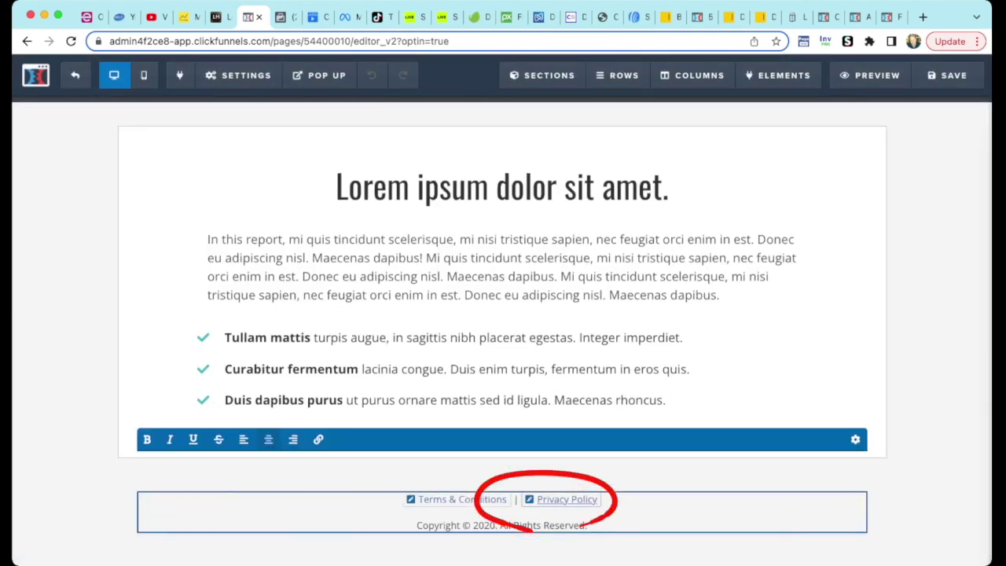
left_click(554, 500)
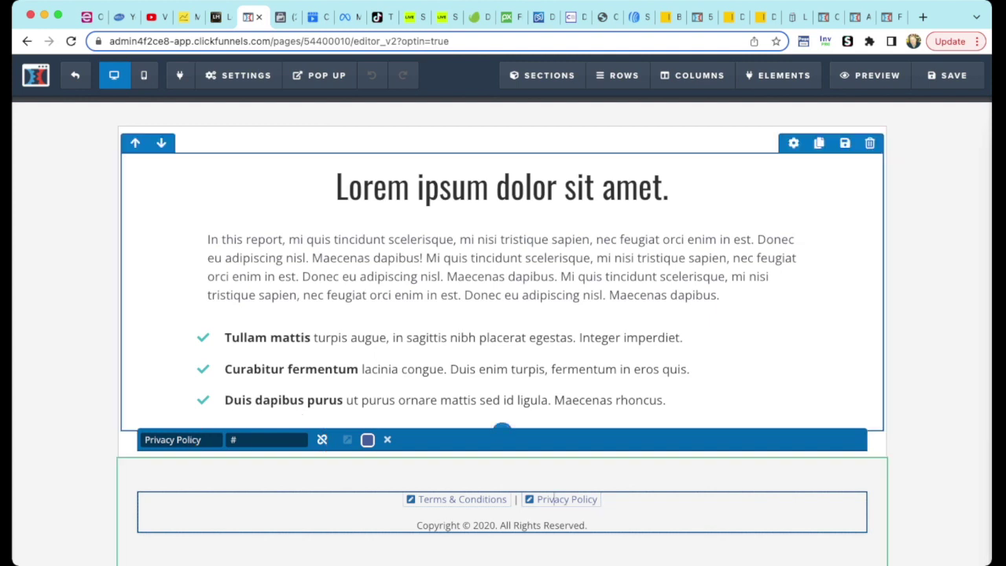
left_click(947, 74)
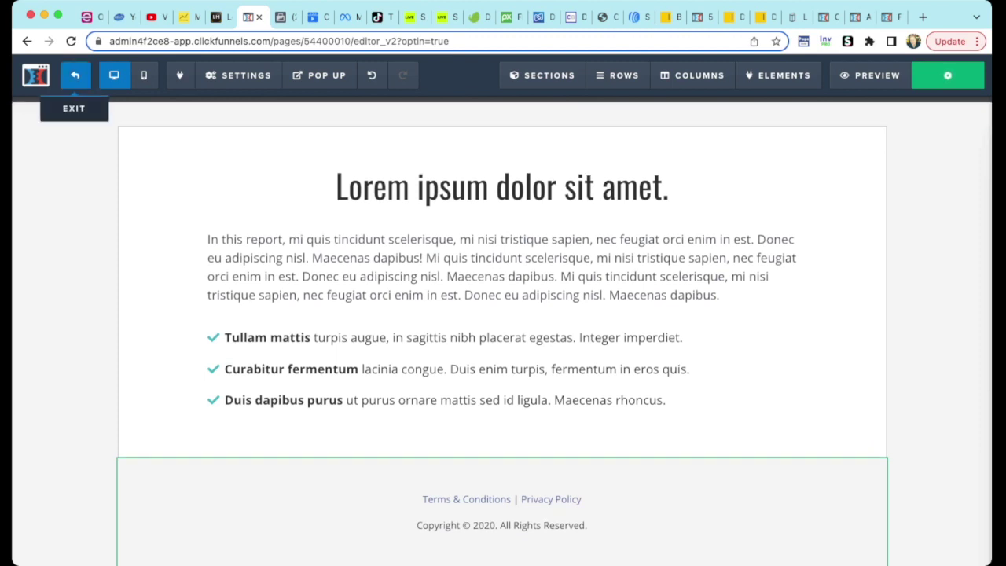
left_click(75, 76)
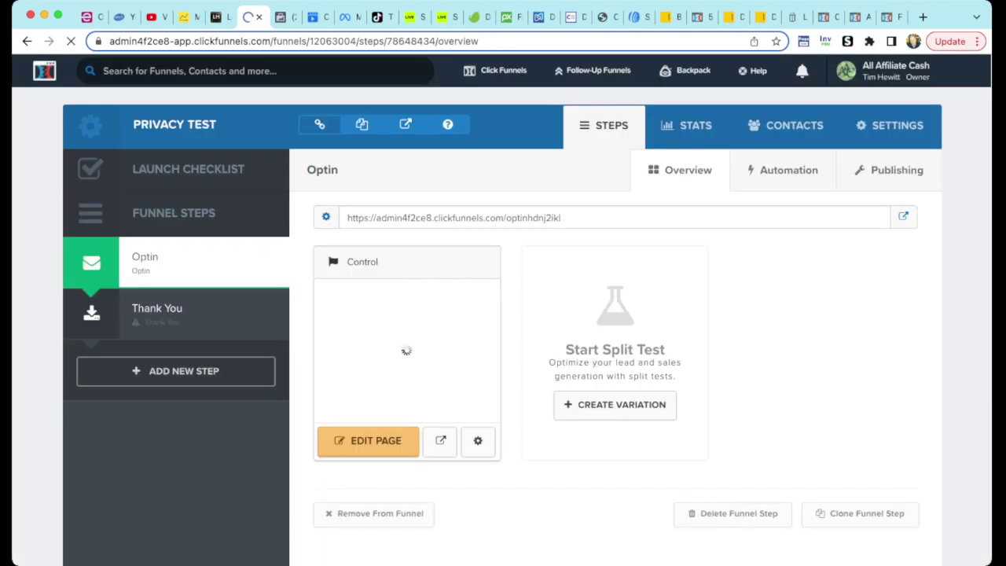
Add a funnel step named "Privacy Policy" with the path "privacy99".
left_click(176, 371)
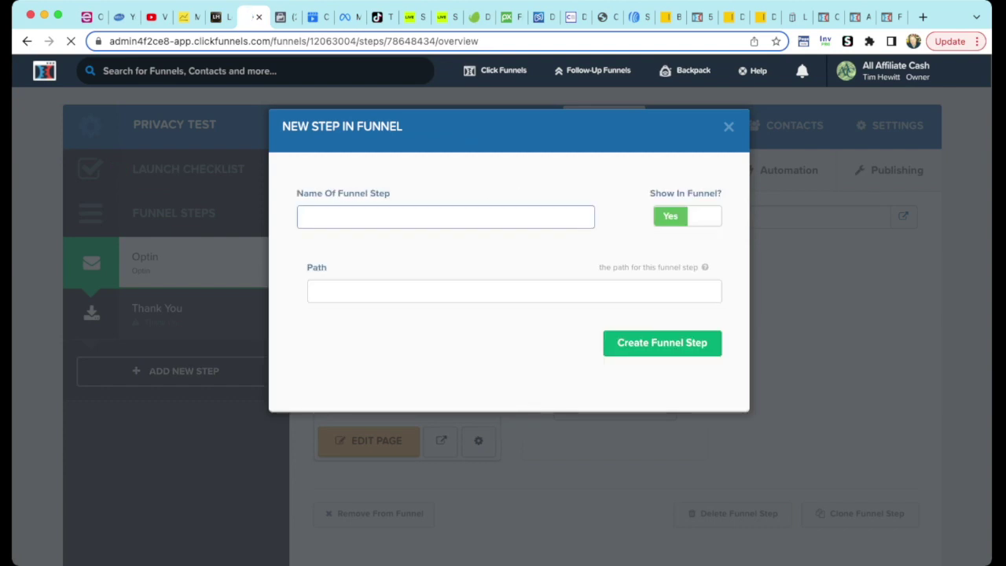
type("Privacy Policy")
left_click(316, 291)
type("privacy99")
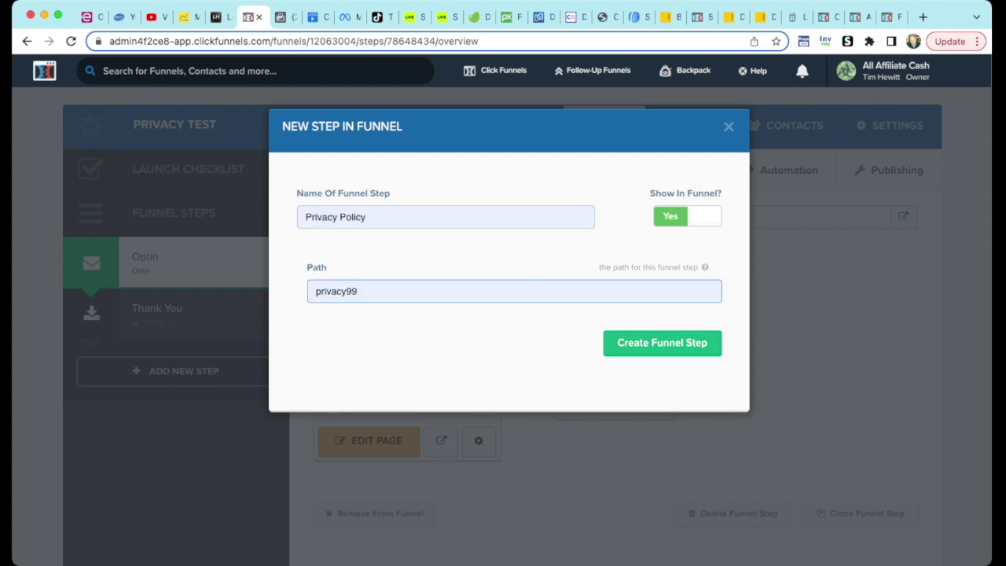
key("Return")
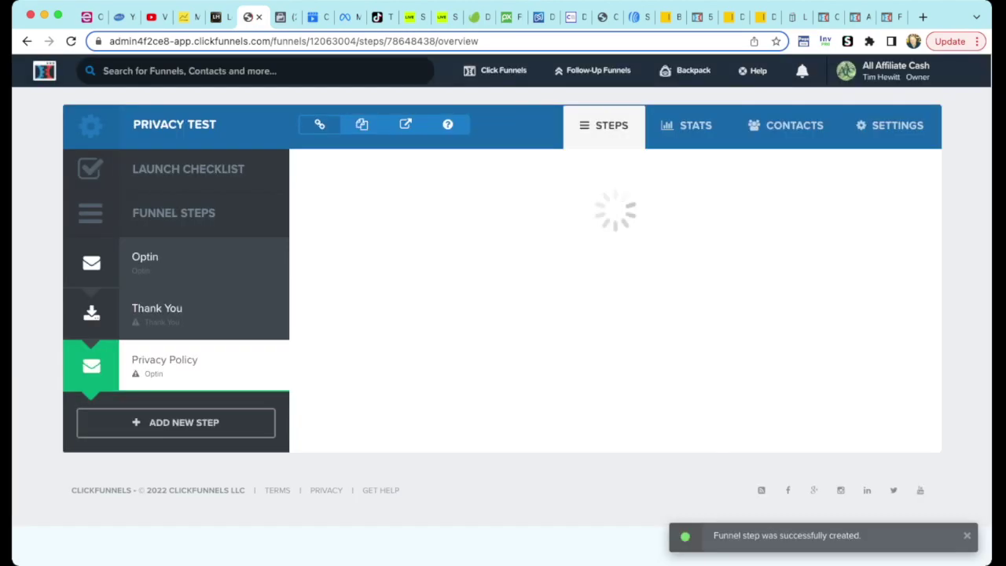
Apply the Optin Blank Start template to the Privacy Policy step.
scroll(613, 315, "down", 3)
scroll(613, 315, "down", 20)
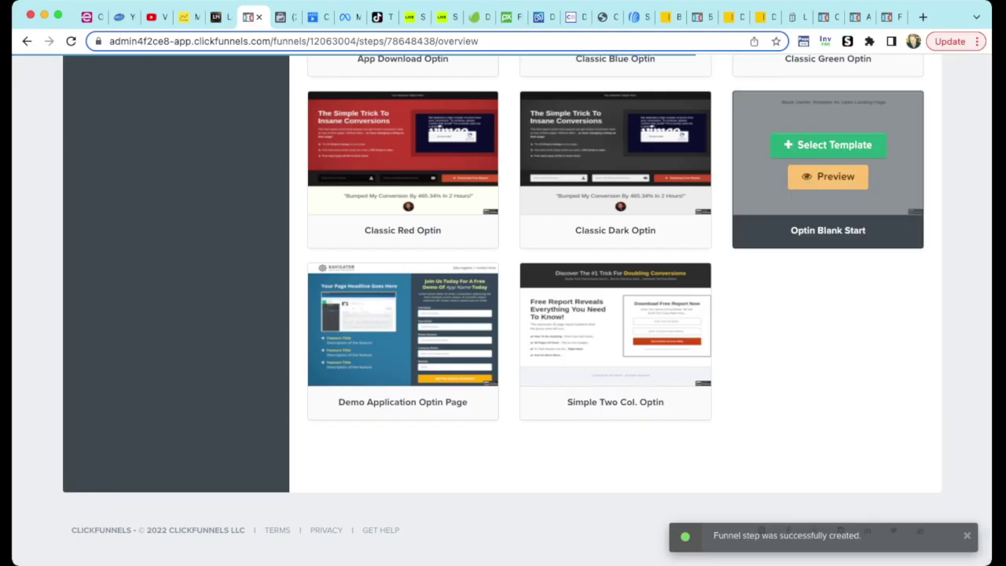
left_click(831, 144)
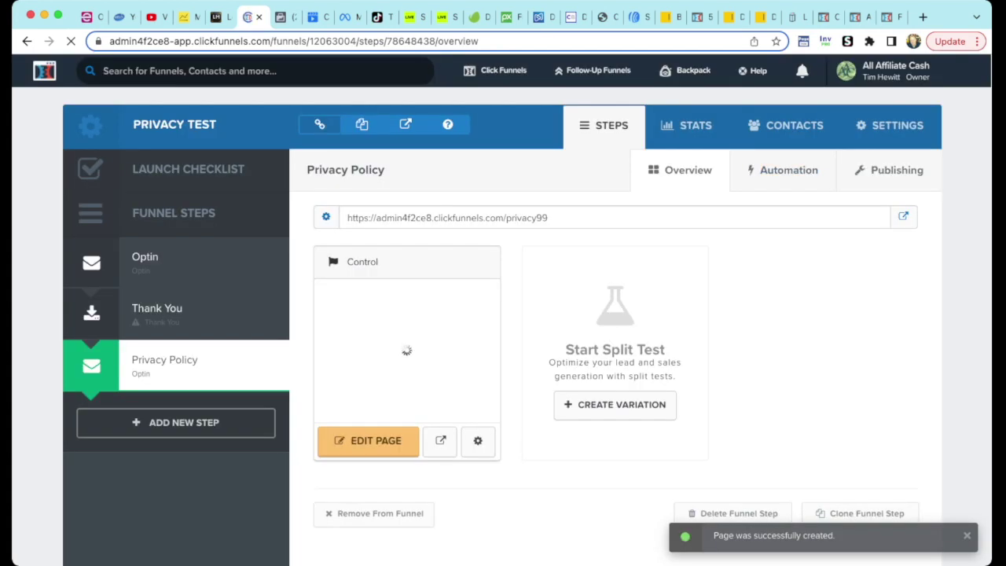
Copy the Privacy Policy step's page URL and open the Optin page for editing.
left_click_drag(548, 217, 326, 218)
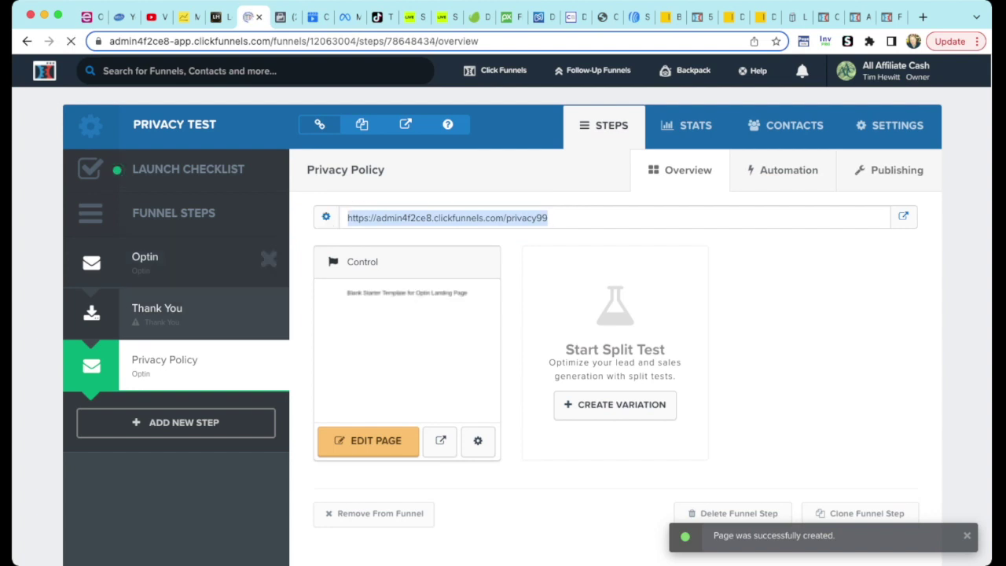
left_click(157, 262)
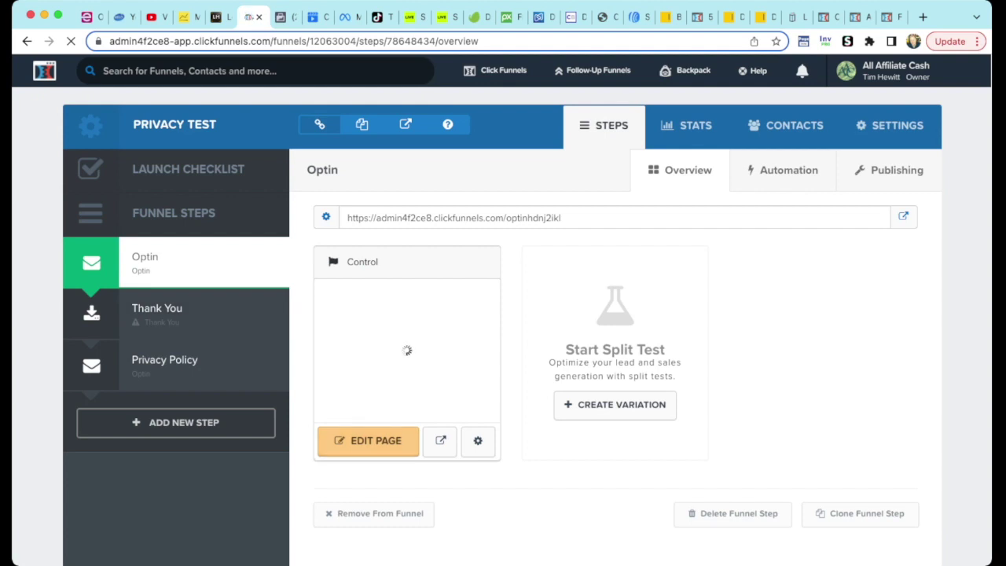
left_click(368, 440)
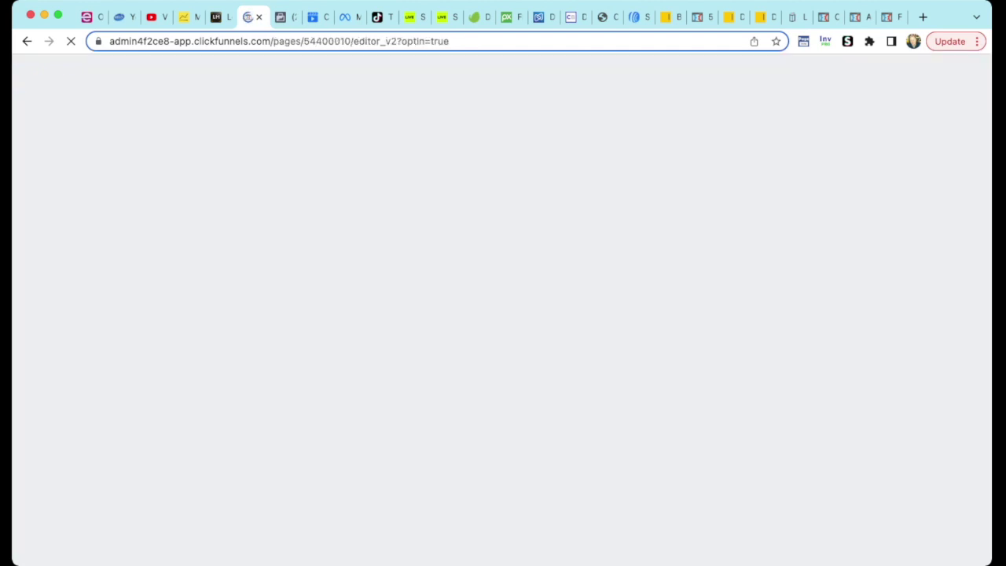
Link the footer's Privacy Policy text to the copied privacy99 page URL, and save and exit the page editor.
scroll(503, 331, "down", 15)
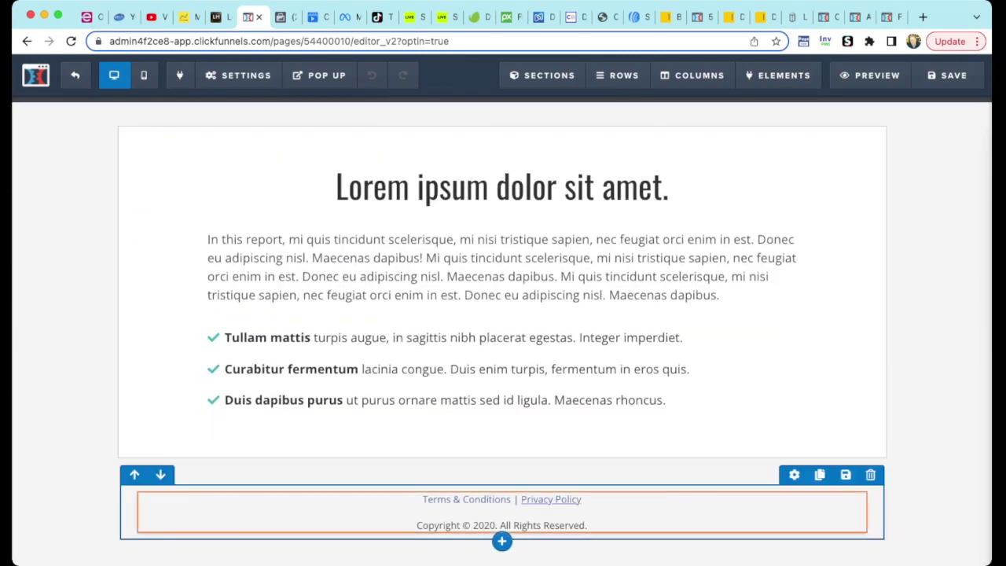
left_click(548, 499)
left_click(549, 500)
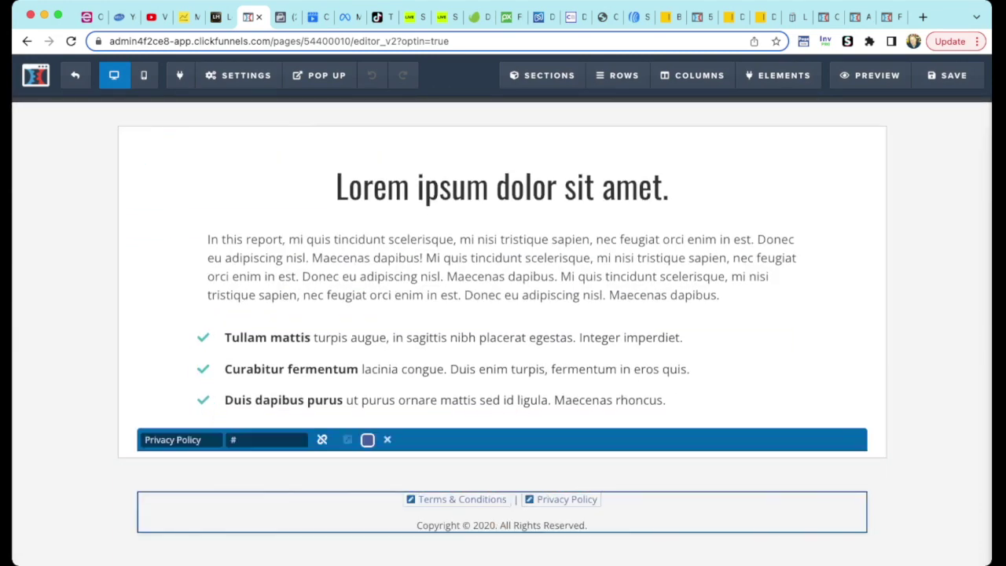
double_click(234, 440)
key("super+v")
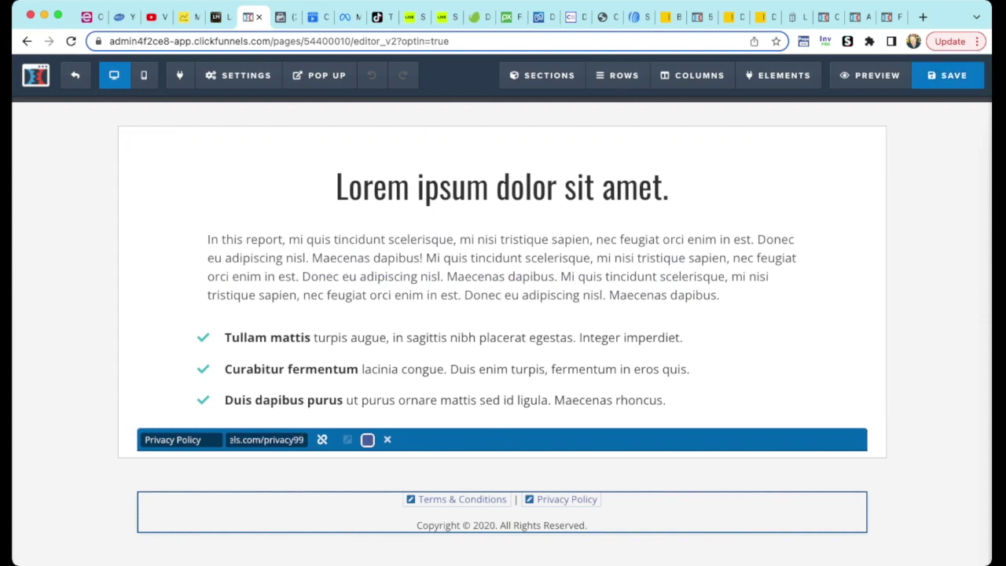
left_click(948, 75)
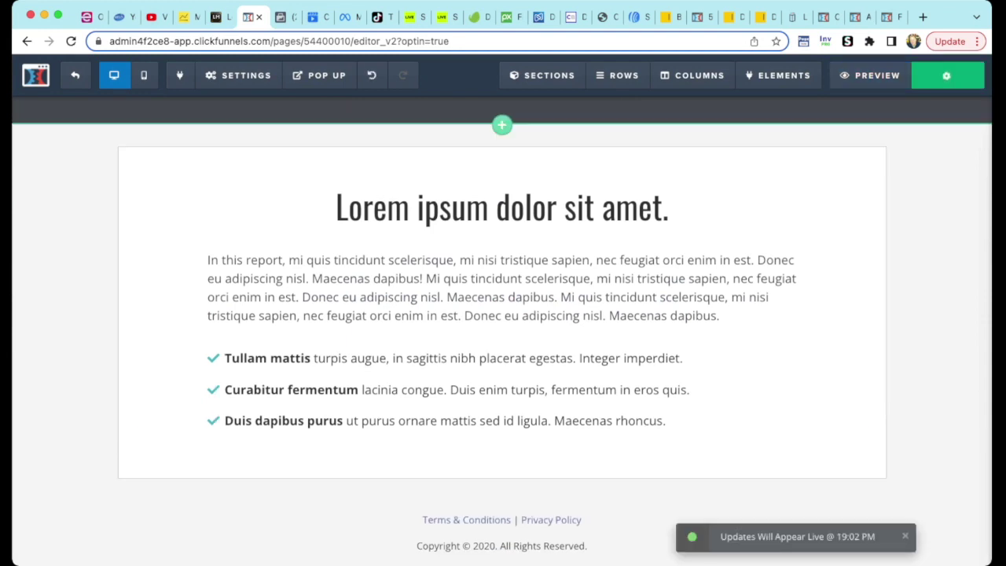
left_click(74, 76)
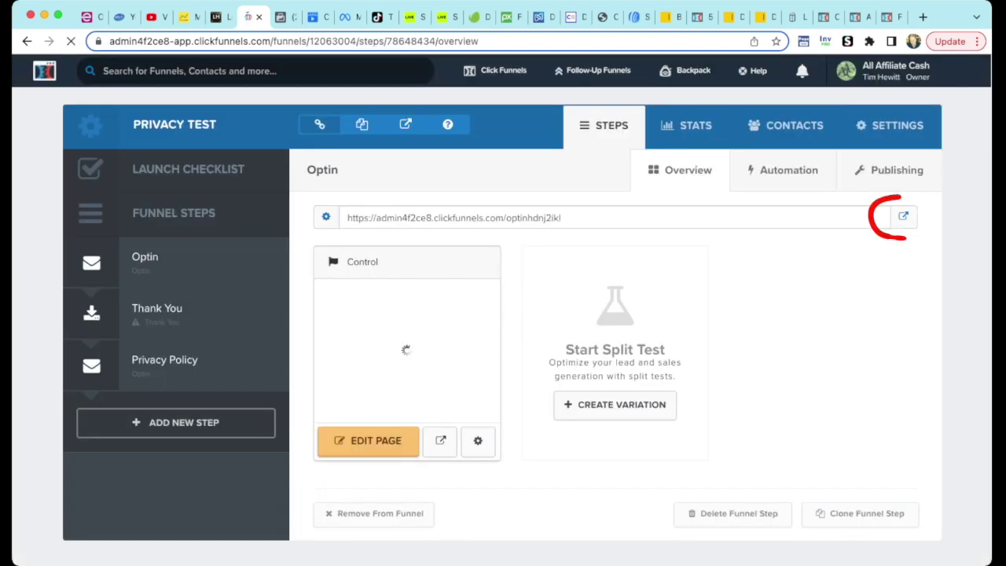
Open the live Optin page, test its footer Privacy Policy link, and return to the Privacy Test funnel overview.
left_click(904, 216)
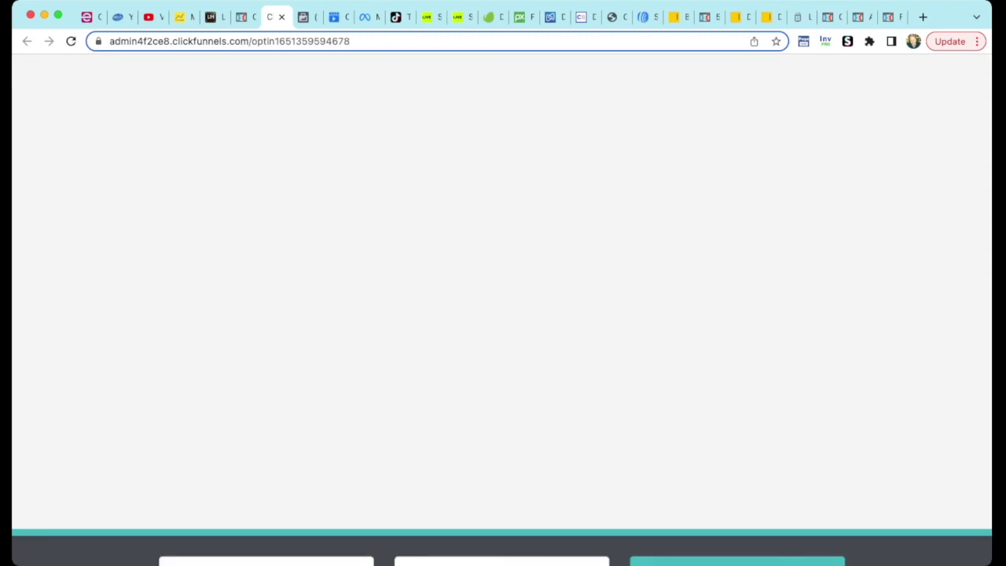
scroll(503, 314, "down", 3)
scroll(503, 315, "down", 5)
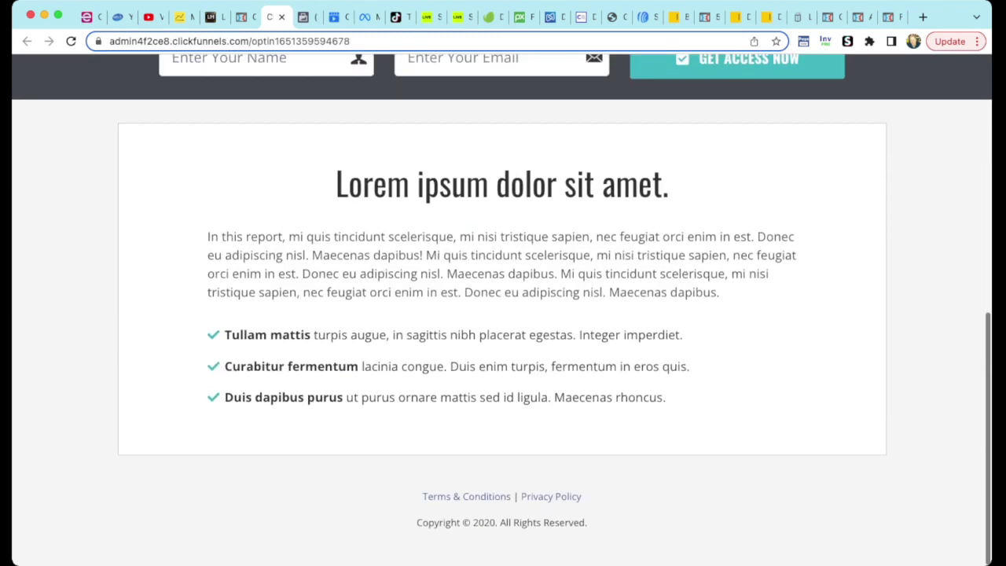
key("super+r")
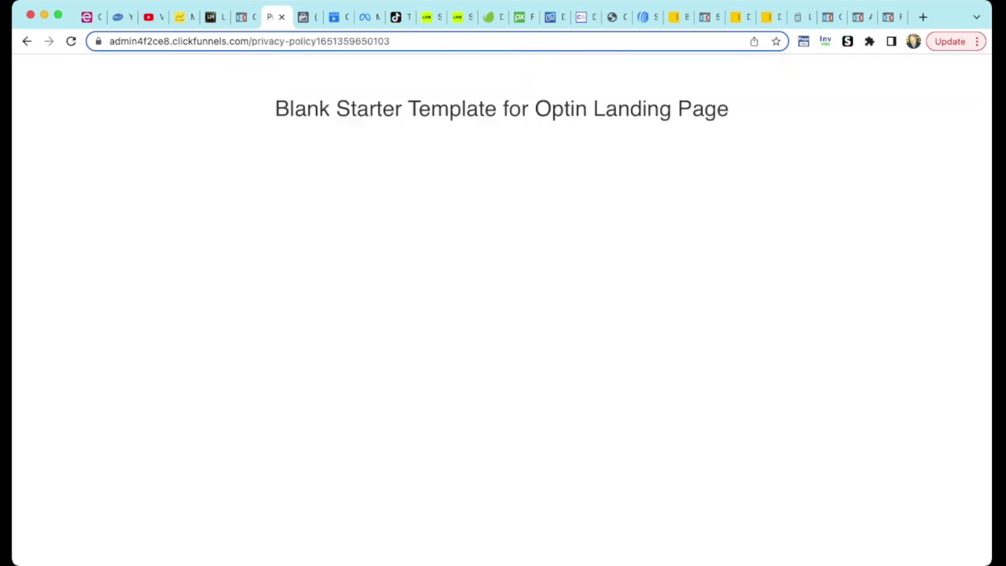
key("super+Tab")
left_click(245, 17)
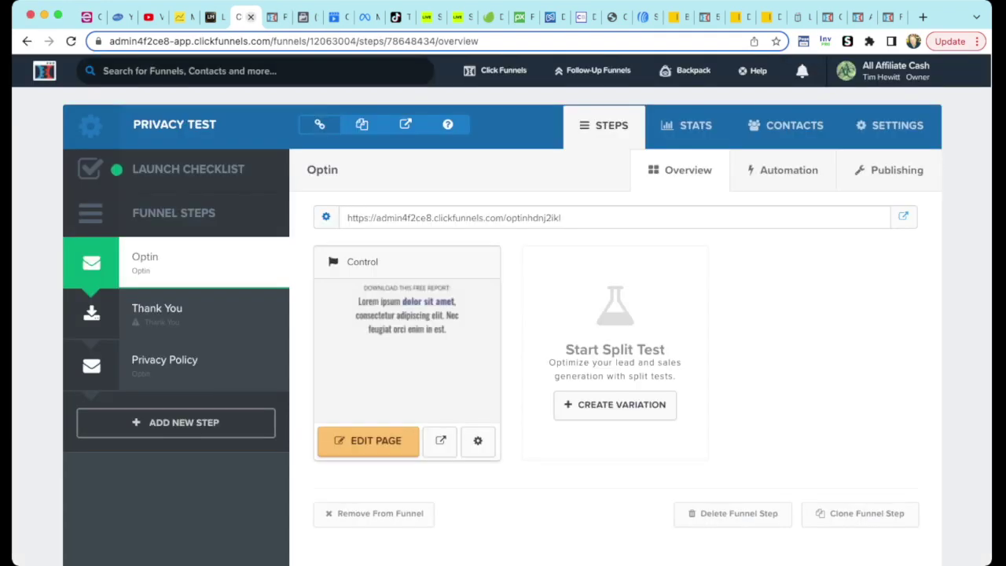
Open the ClickFunnels help site and go to the Business Tools page listed in its footer.
mouse_move(753, 71)
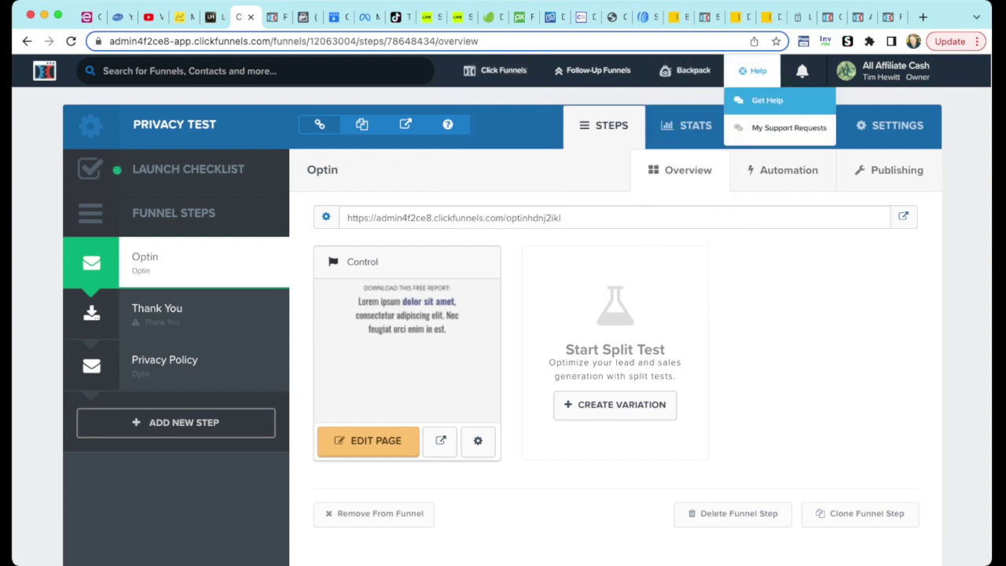
left_click(768, 99)
scroll(503, 315, "down", 15)
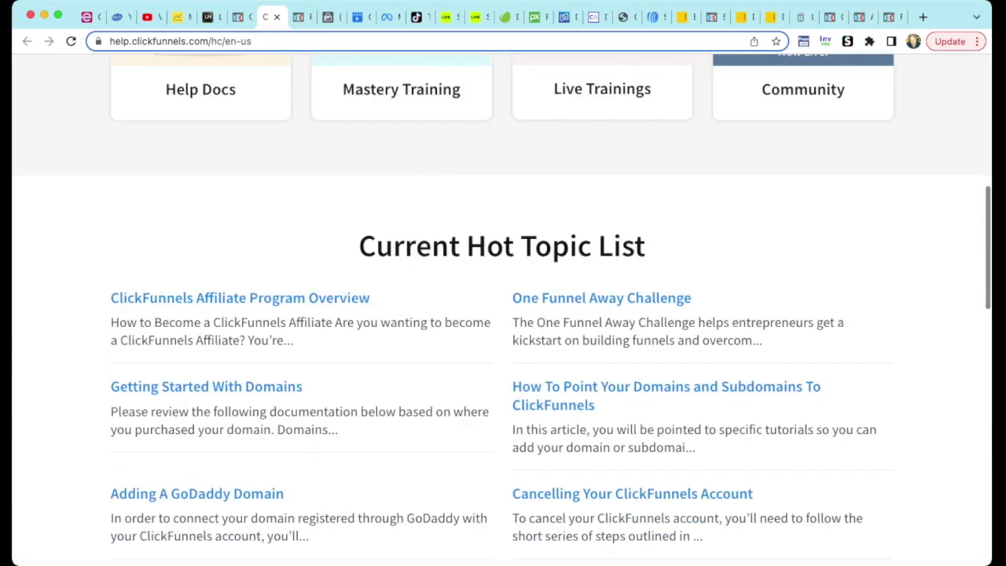
scroll(503, 314, "down", 10)
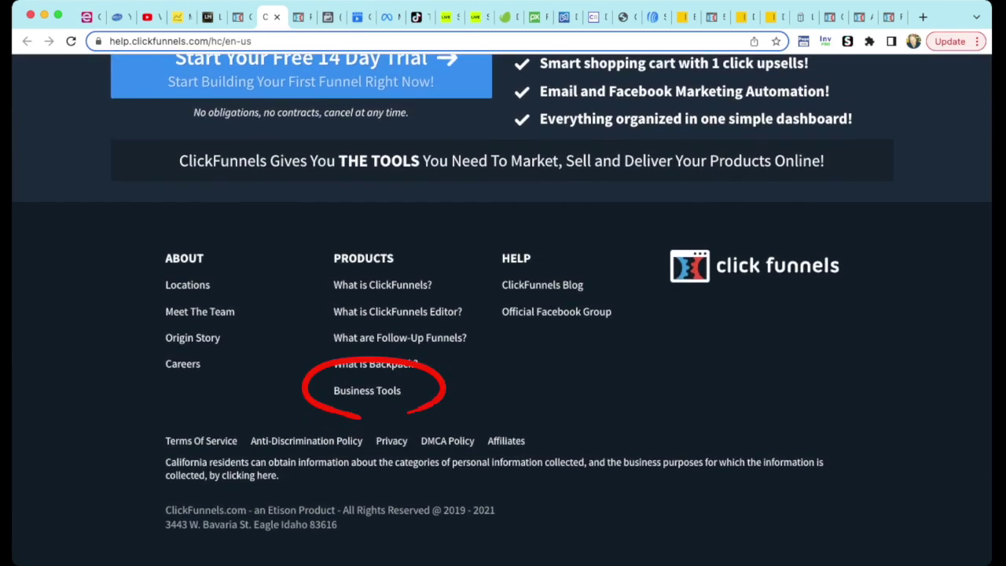
left_click(367, 390)
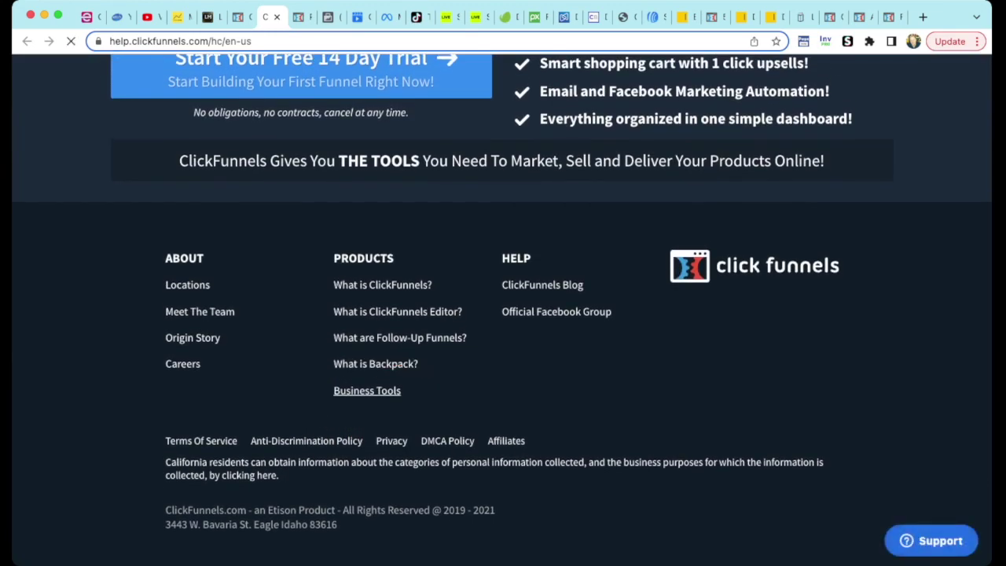
Open the Privacy Policy Generator from the business tools and go through its company and website information form.
scroll(503, 314, "down", 5)
scroll(503, 314, "down", 4)
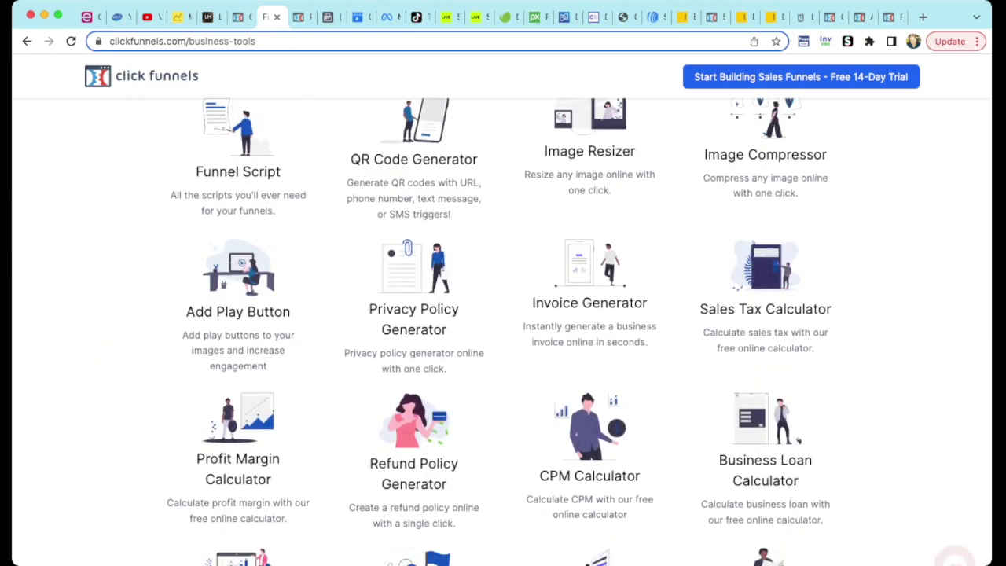
left_click(413, 319)
scroll(504, 315, "down", 3)
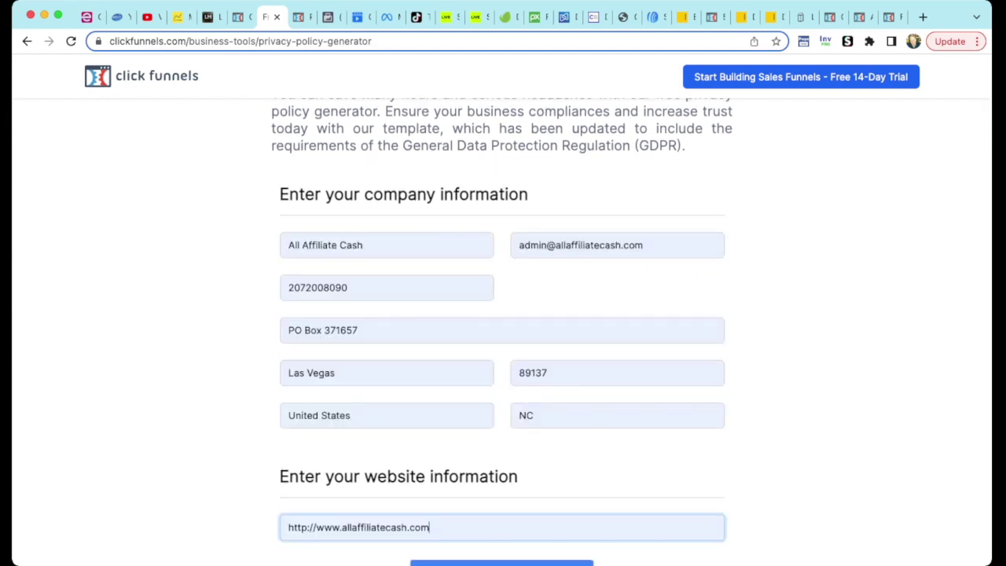
scroll(503, 314, "down", 1)
scroll(504, 315, "down", 1)
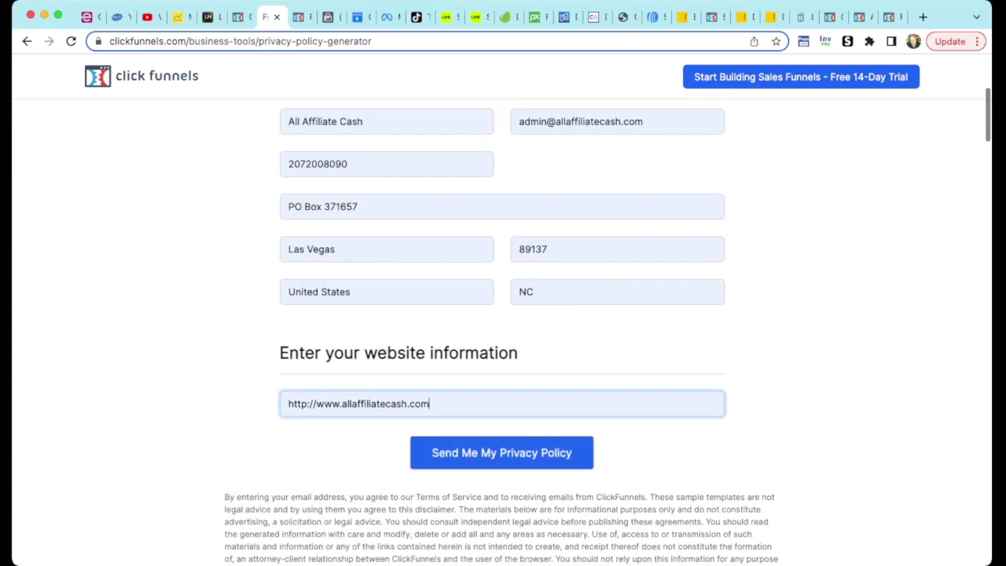
Generate the privacy policy from the completed form and copy the full policy text to the clipboard.
left_click(501, 453)
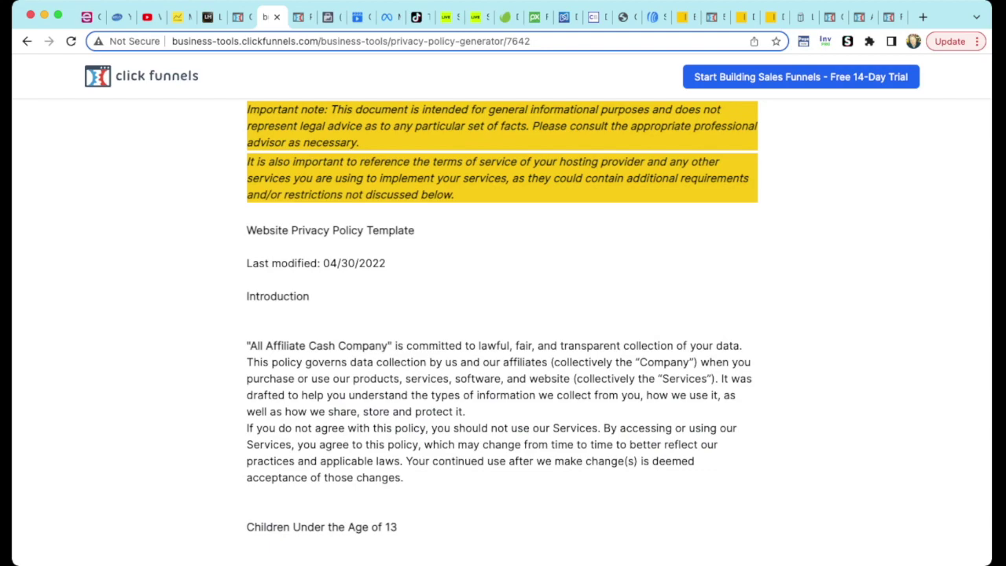
scroll(503, 330, "down", 15)
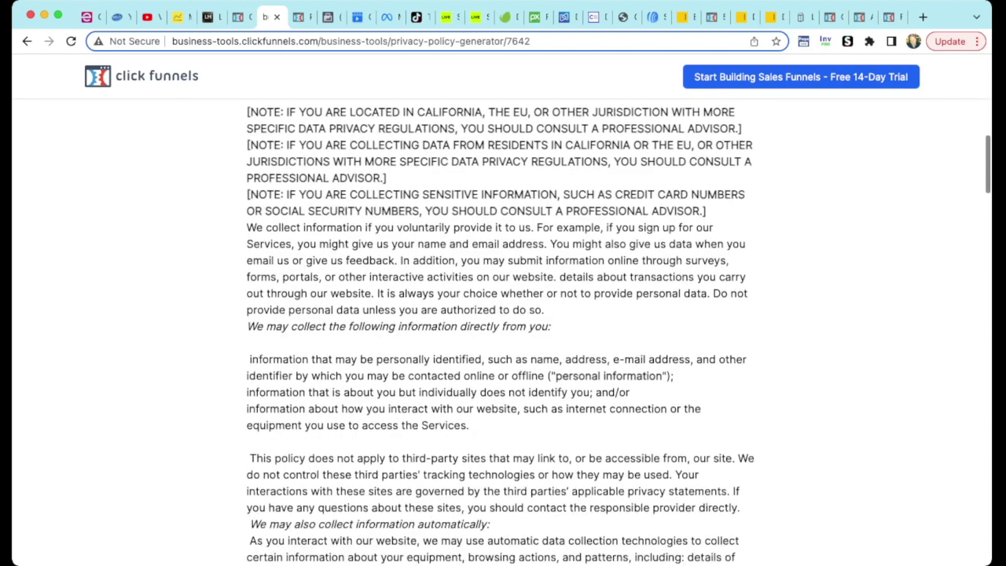
scroll(503, 330, "down", 15)
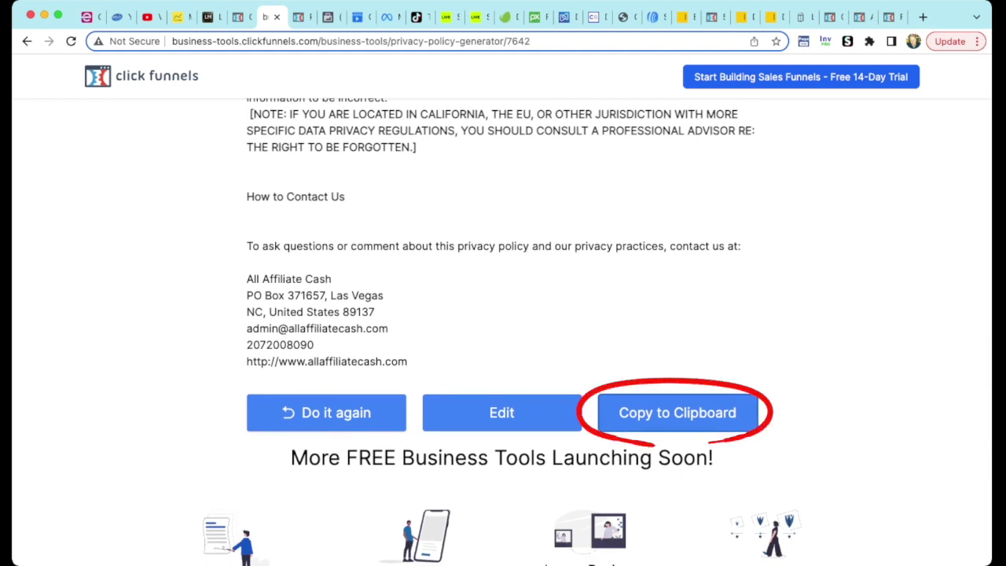
Open the Privacy Test funnel's Privacy Policy page in the page editor and add a paragraph element below the headline.
left_click(241, 17)
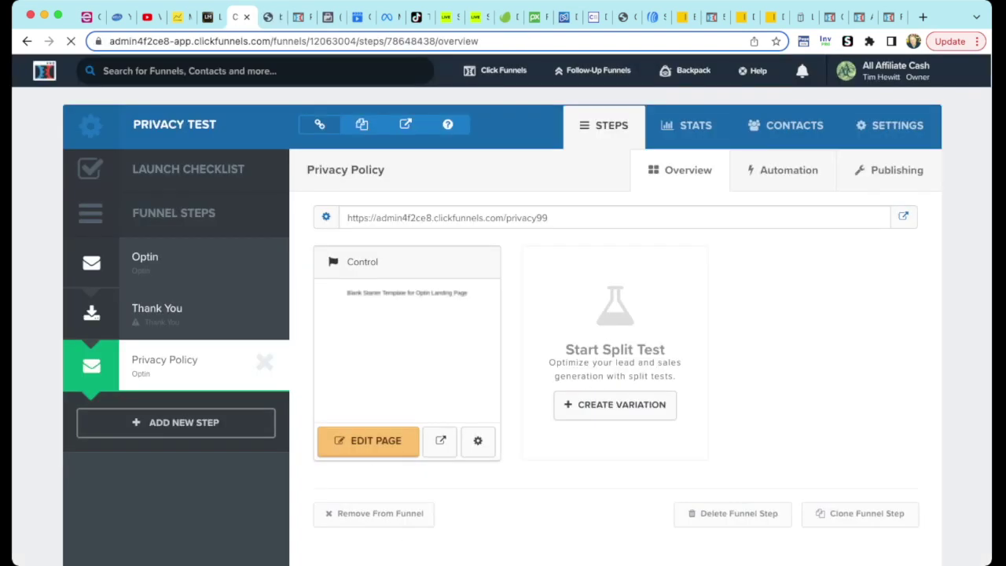
left_click(368, 441)
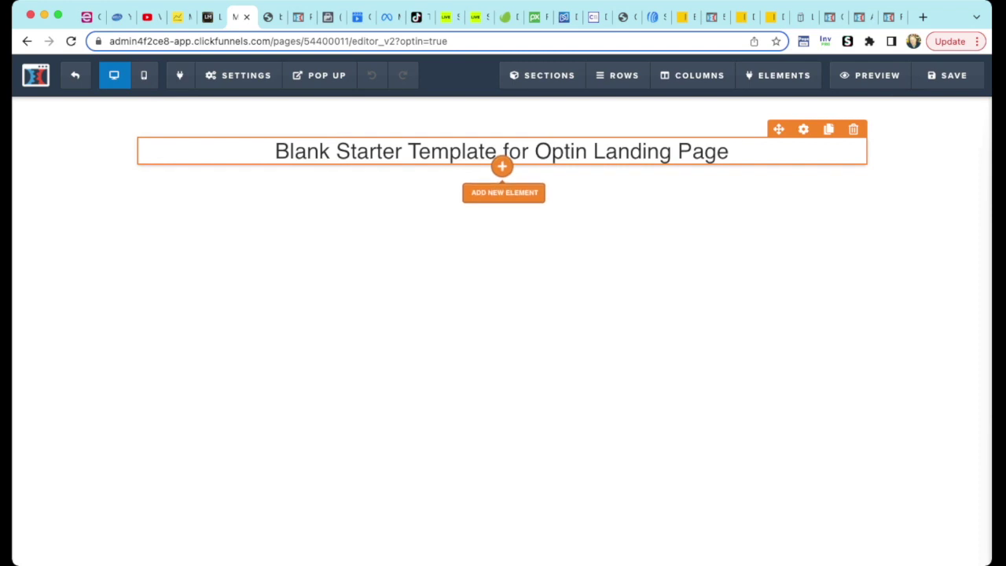
left_click(502, 166)
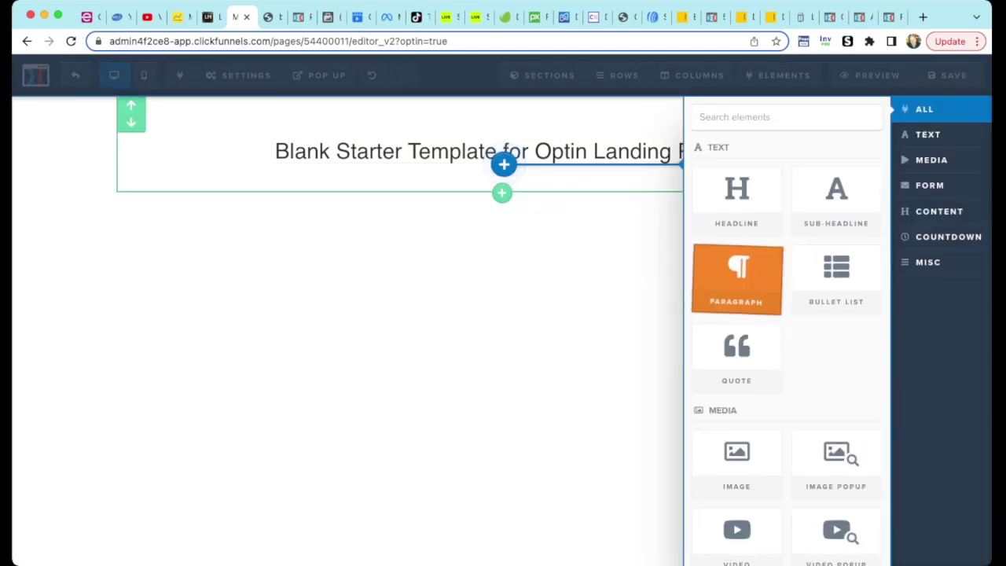
left_click(737, 275)
Replace the paragraph's placeholder text with the copied privacy policy and left-align it.
left_click(588, 197)
left_click_drag(588, 196, 129, 182)
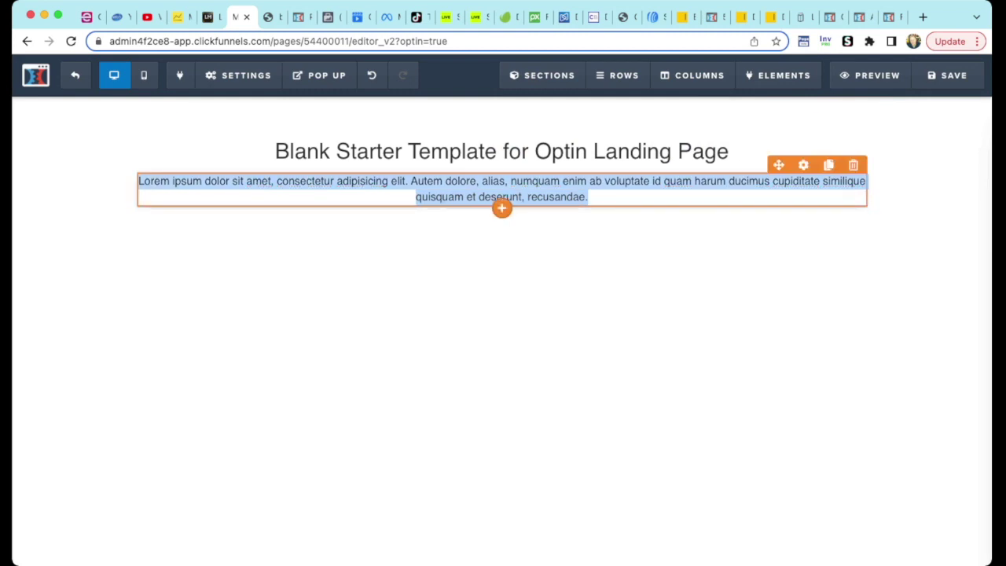
left_click(472, 189)
key("super+v")
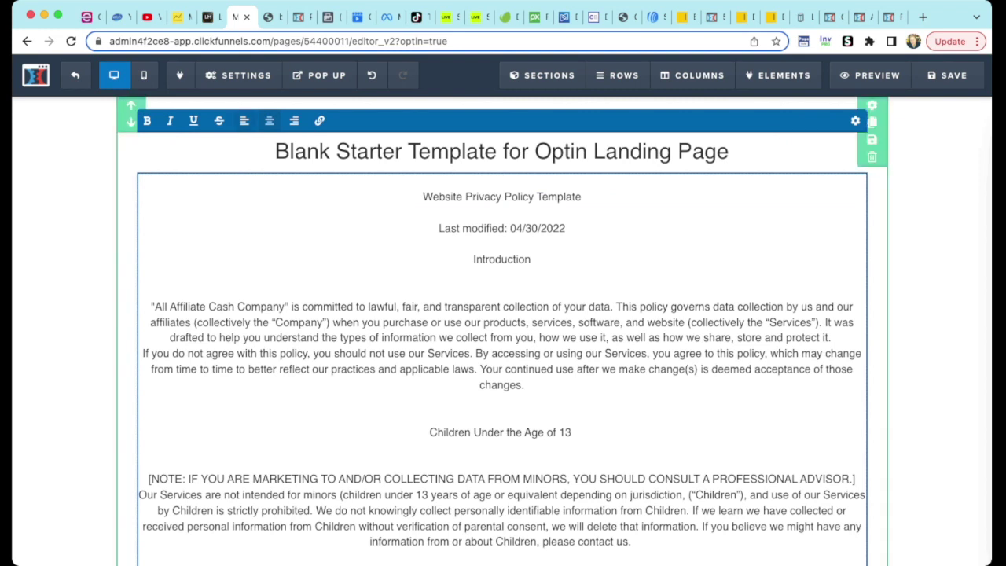
left_click(245, 121)
Make the "Introduction" and "Children Under the Age of 13" headings bold.
double_click(167, 260)
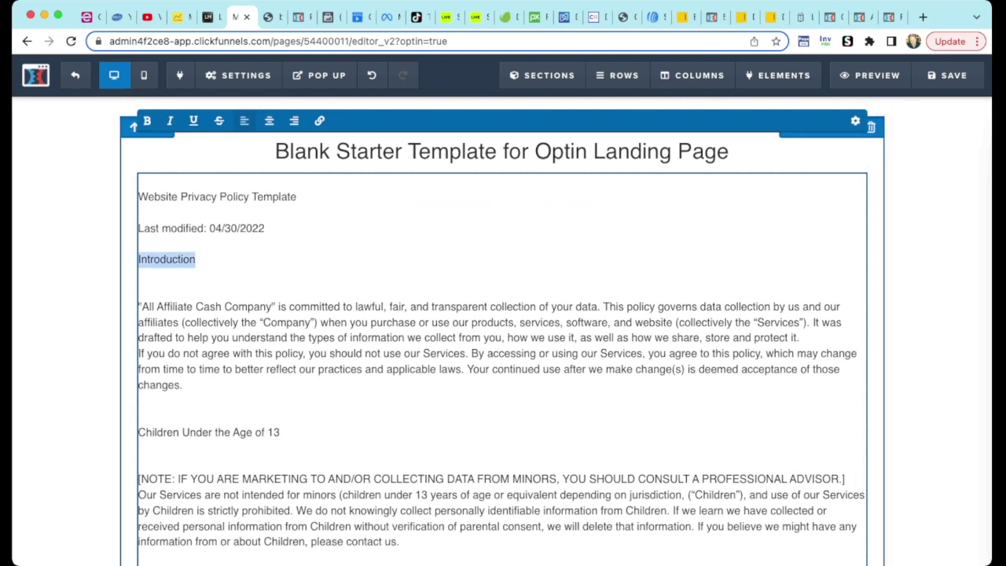
key("super+b")
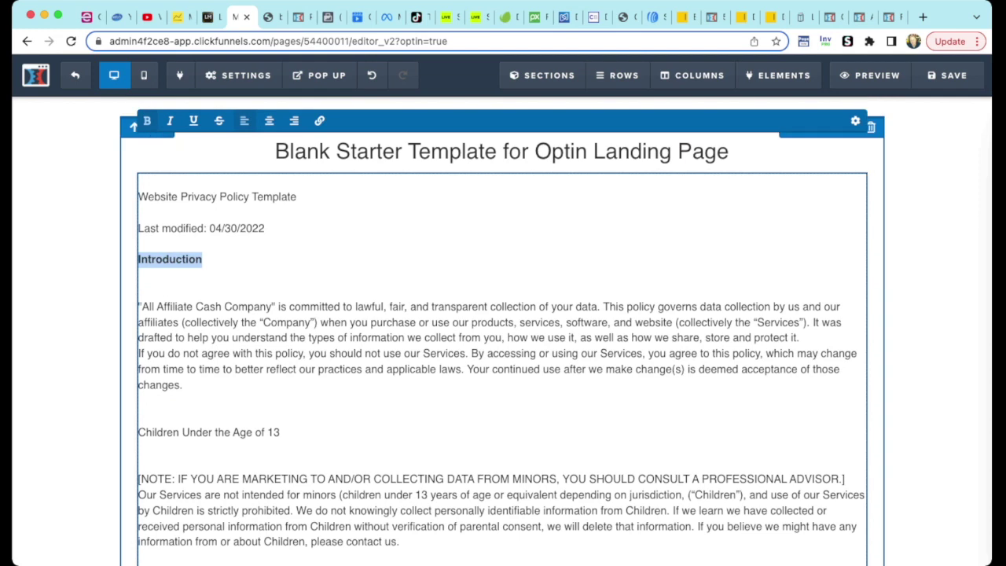
triple_click(197, 432)
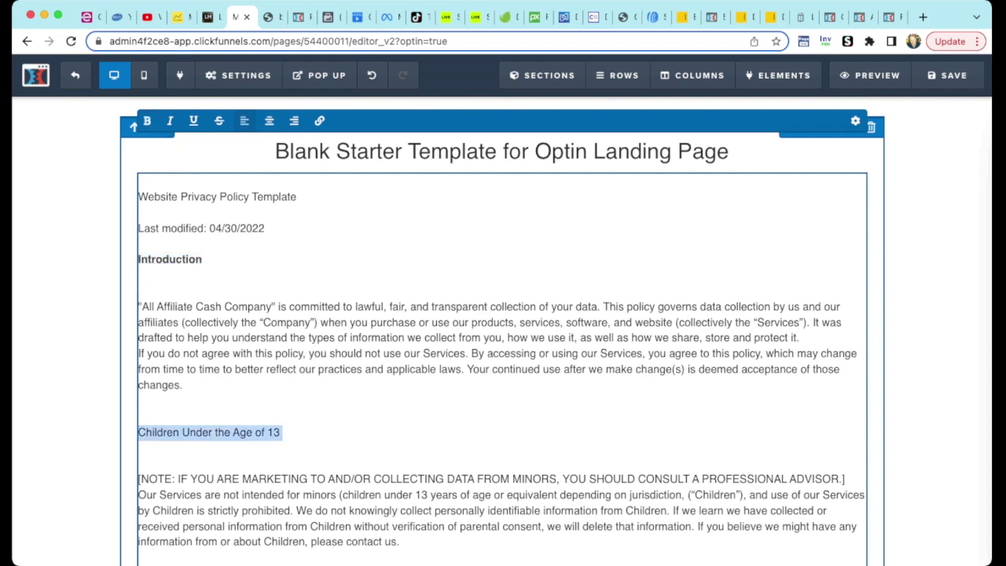
key("super+b")
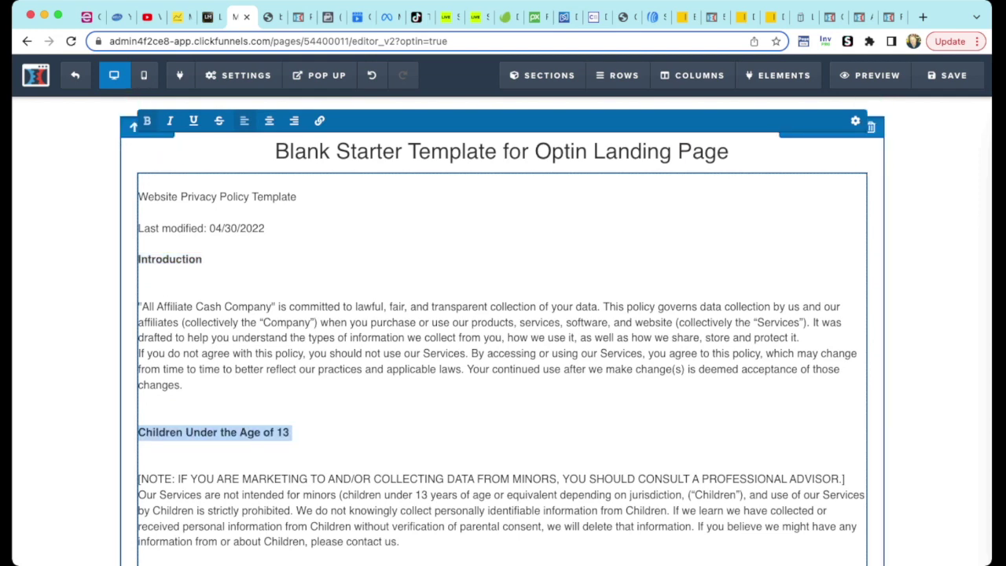
Delete the "Website Privacy Policy Template" and "Last modified" lines and the bracketed note about collecting data from minors.
left_click_drag(140, 183, 231, 229)
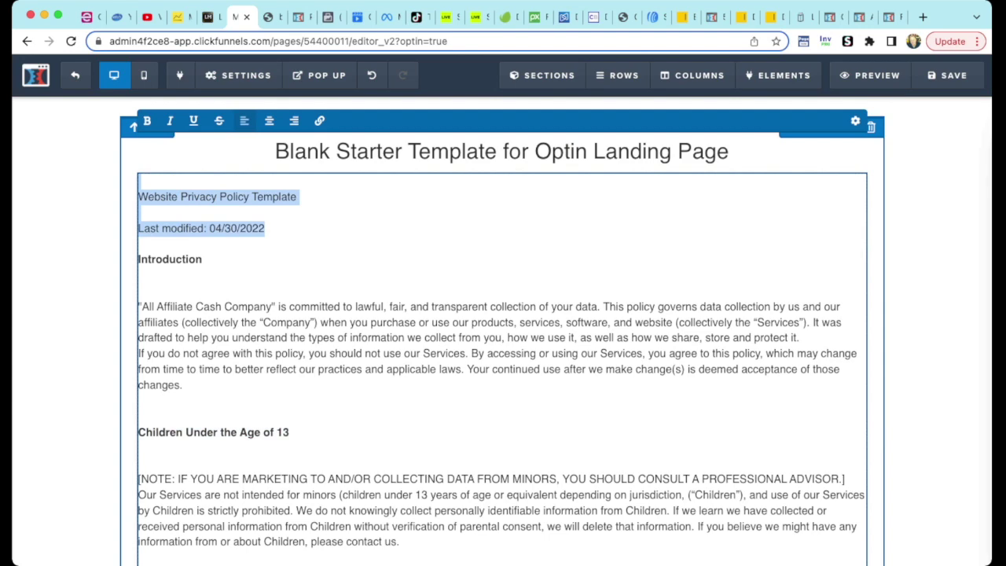
key("BackSpace")
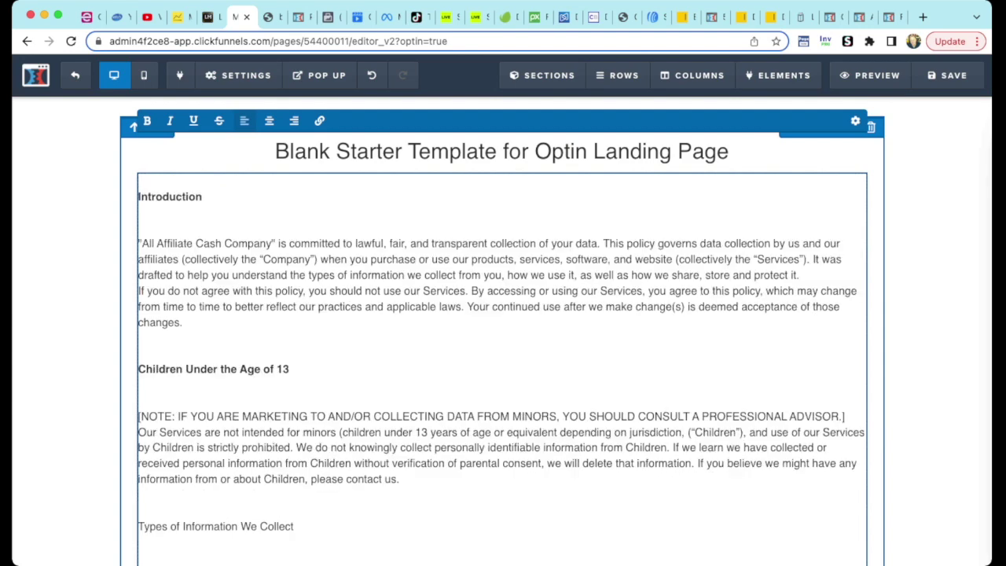
left_click_drag(846, 418, 133, 417)
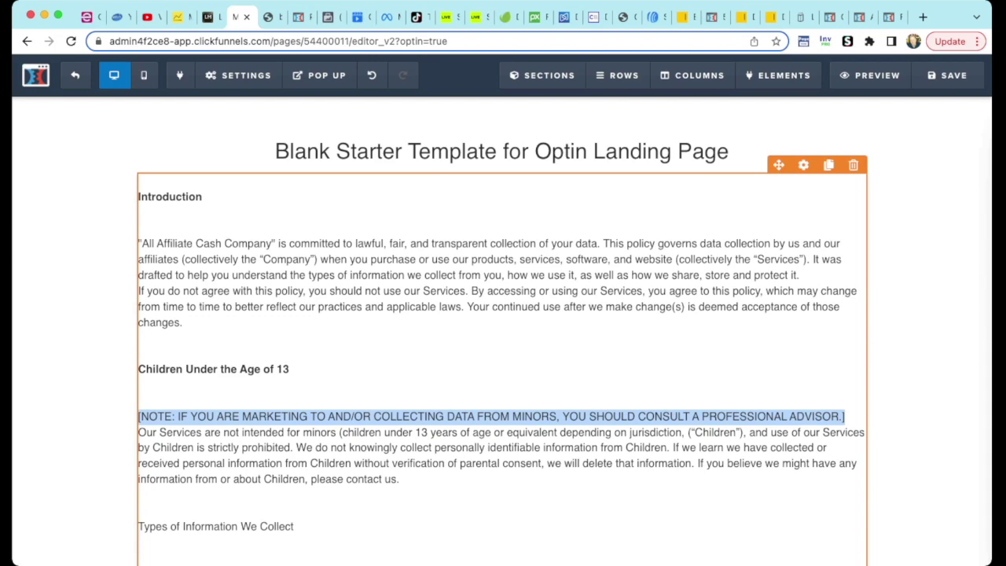
key("BackSpace")
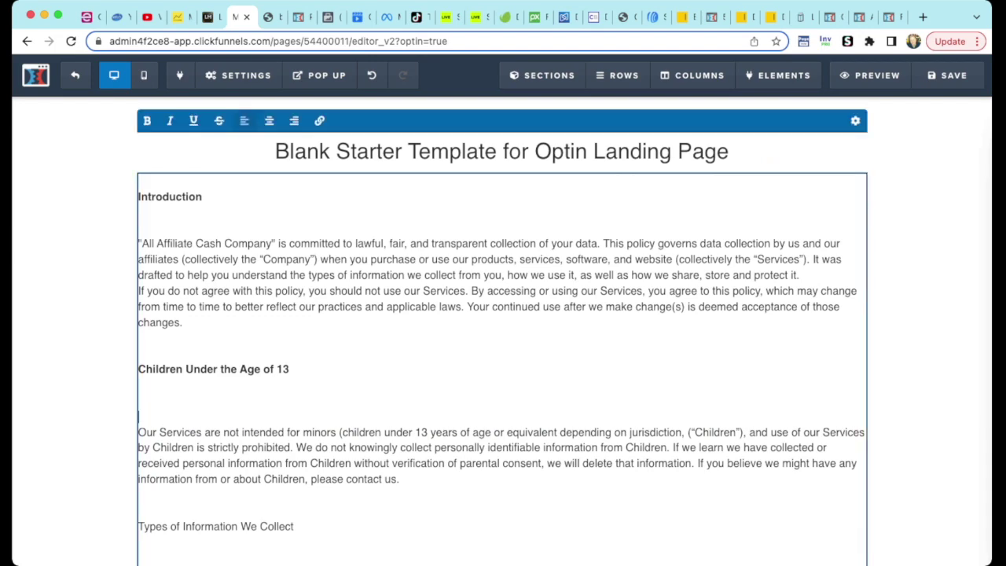
Look through the rest of the policy text and replace the page headline with "Privacy Policy".
scroll(503, 330, "down", 10)
scroll(503, 331, "down", 15)
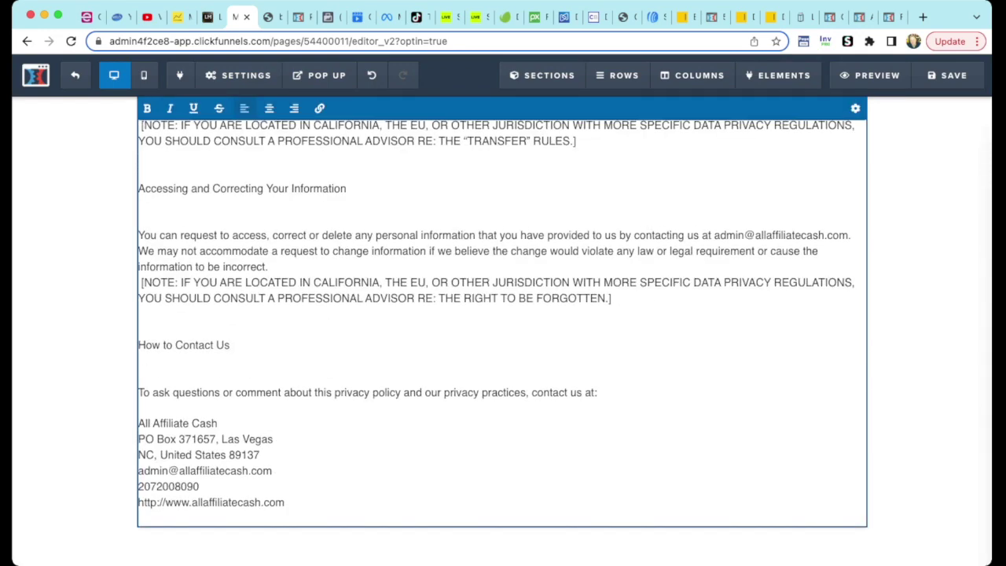
scroll(503, 330, "up", 1)
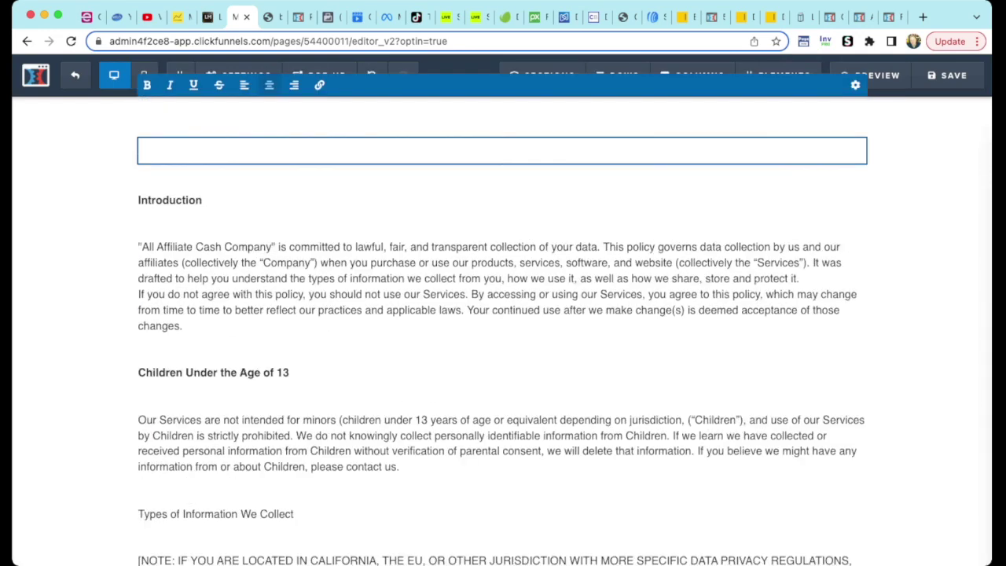
type("P")
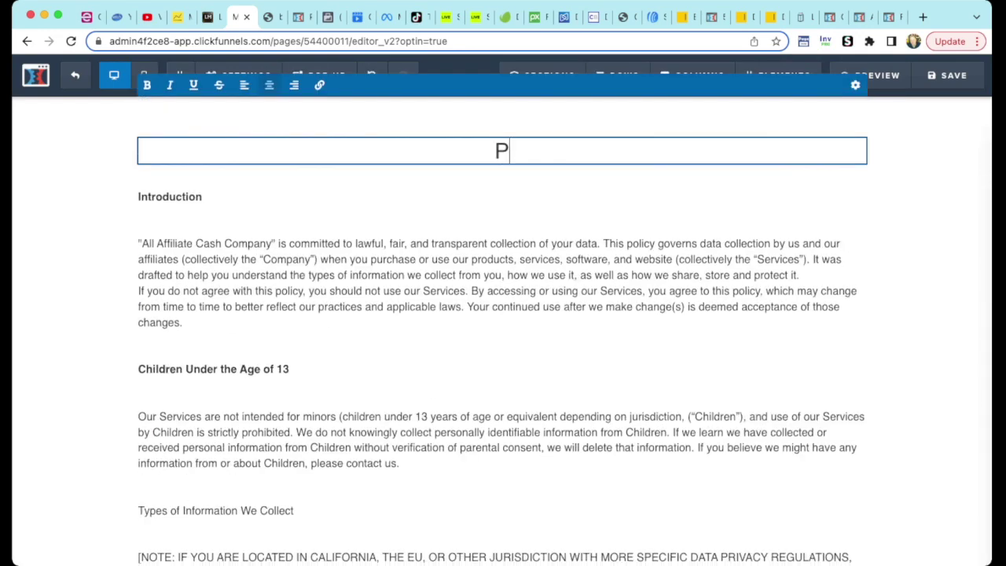
type("rivacy Poli")
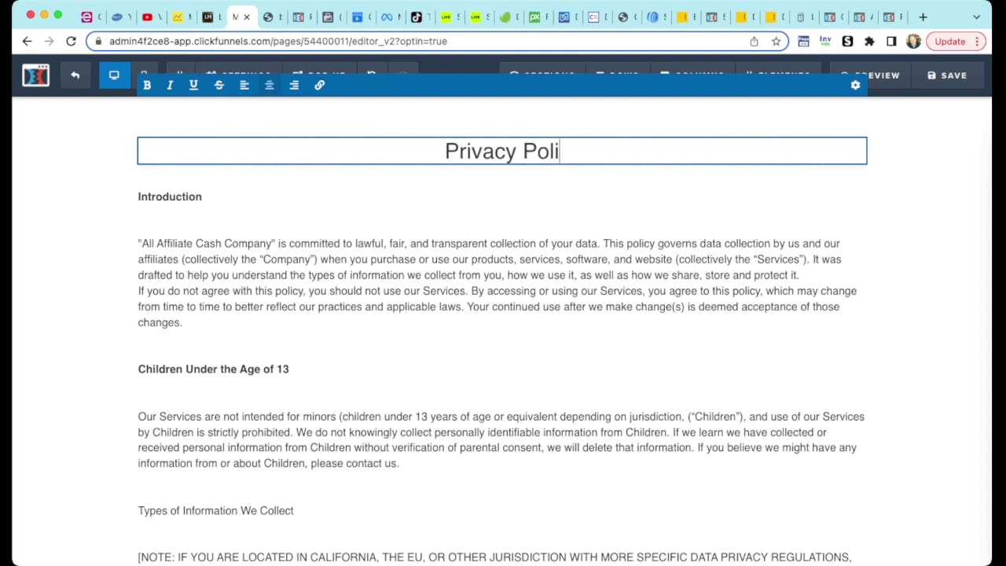
type("cy")
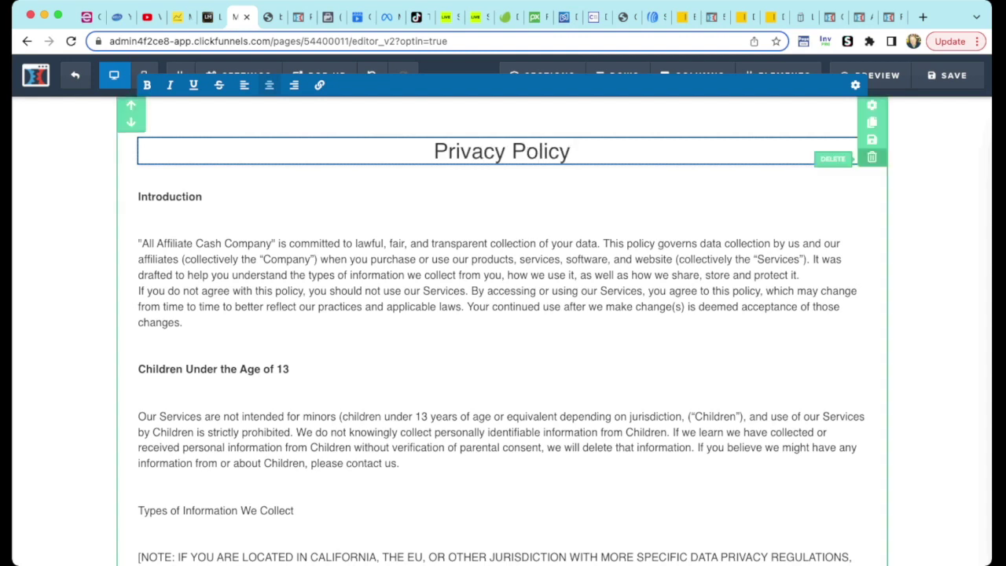
Save the page, set its SEO title to "Privacy Policy", and exit the page editor.
key("super+s")
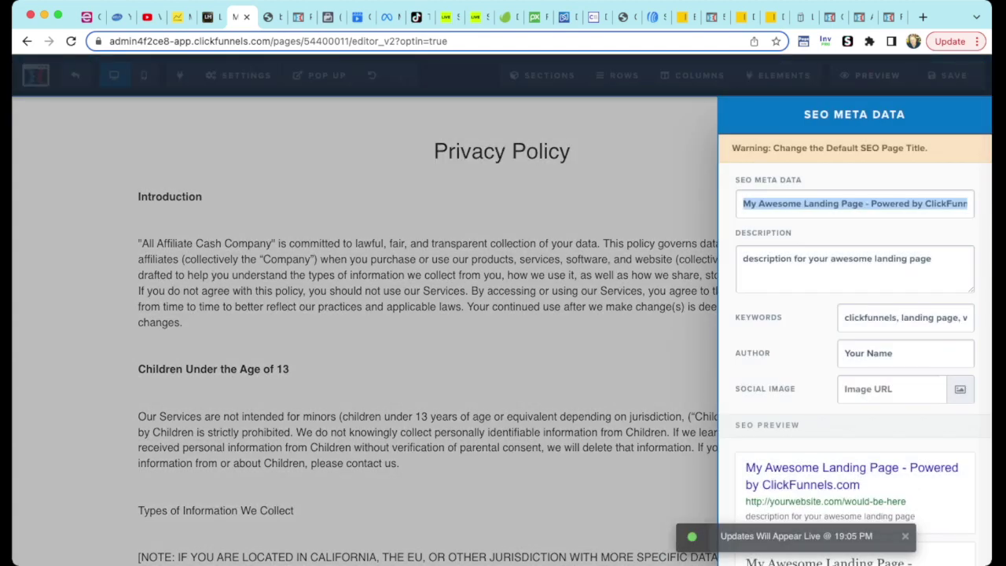
type("Privacy Pol")
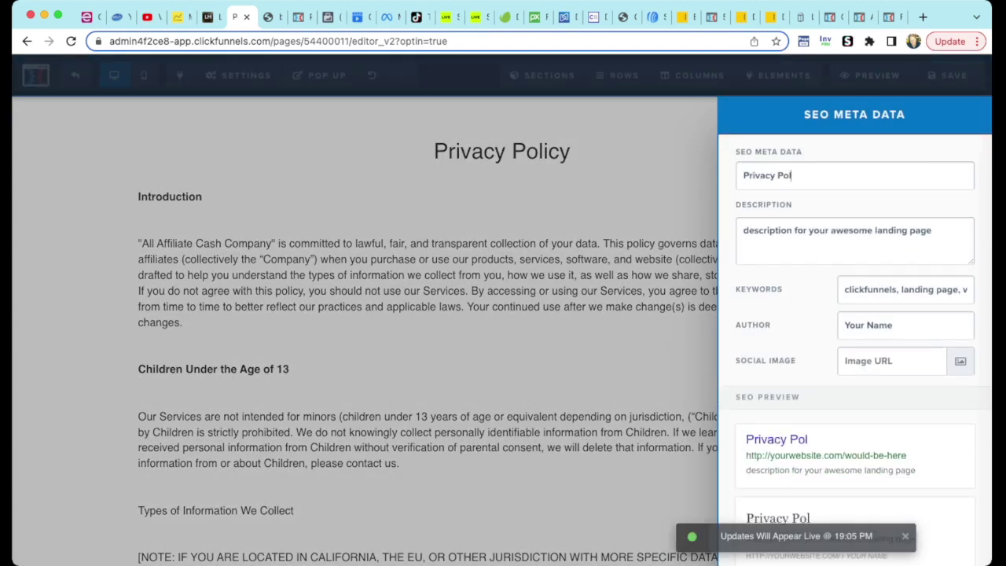
type("icy")
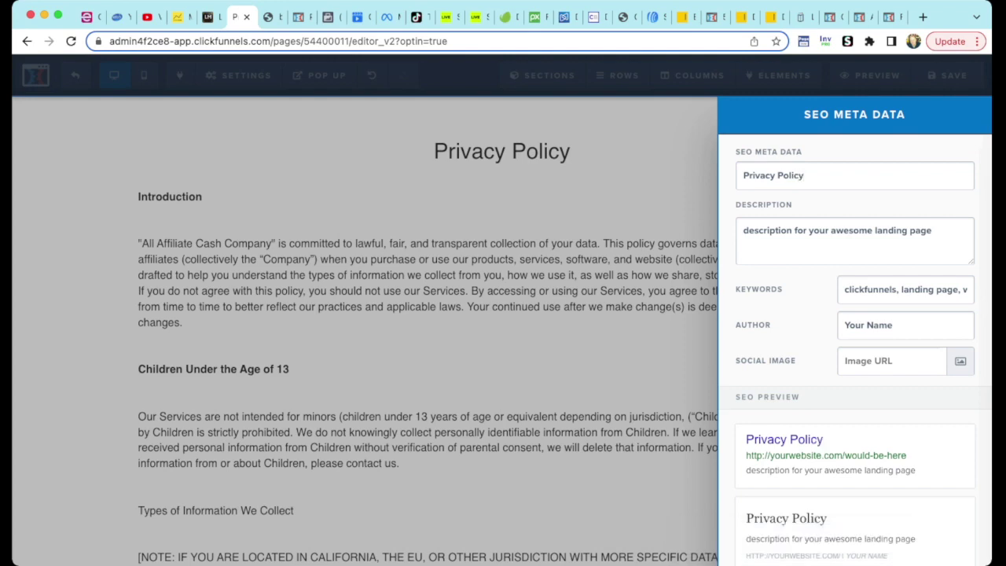
left_click(581, 260)
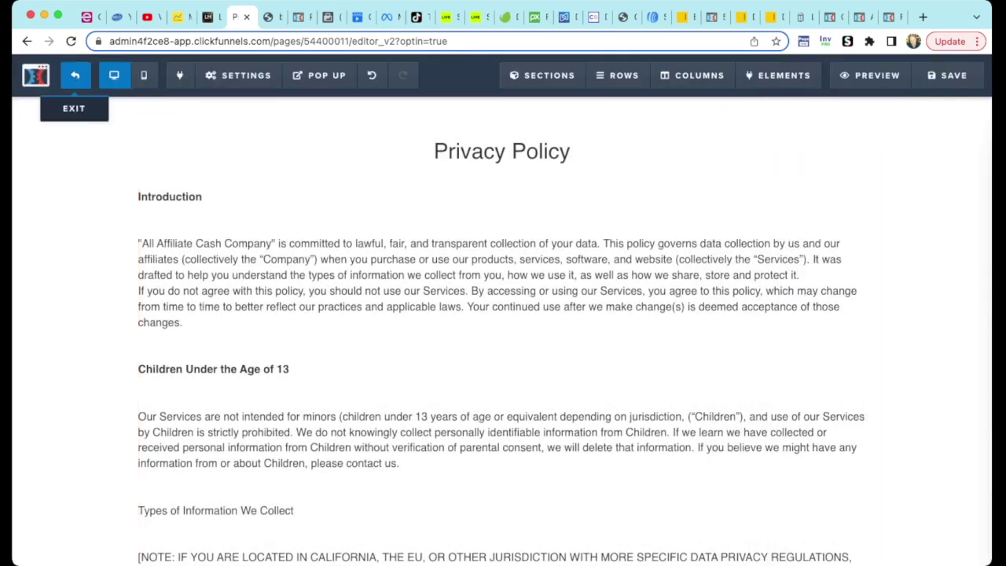
left_click(75, 76)
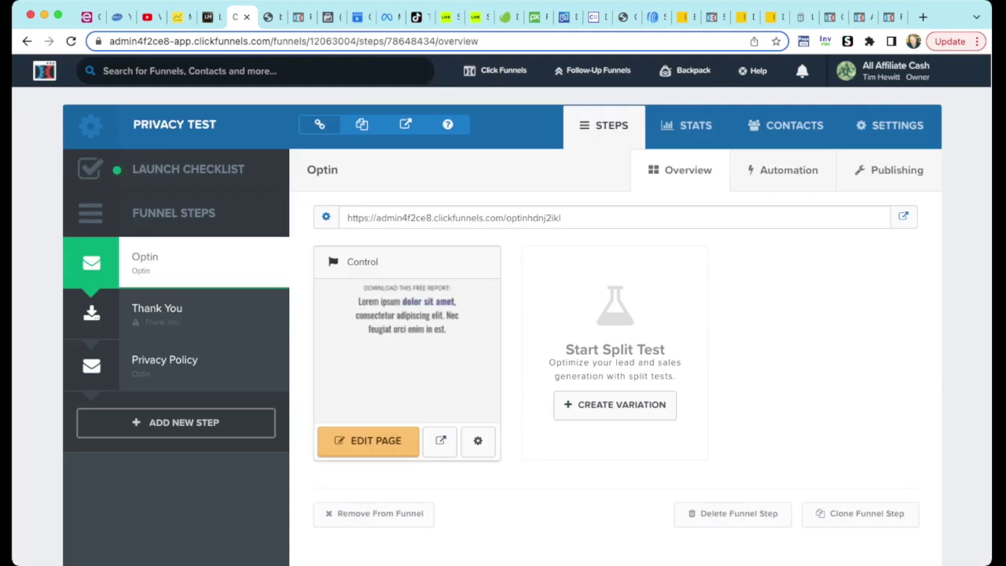
Open the live Optin page and follow its footer Privacy Policy link to test it.
left_click(904, 217)
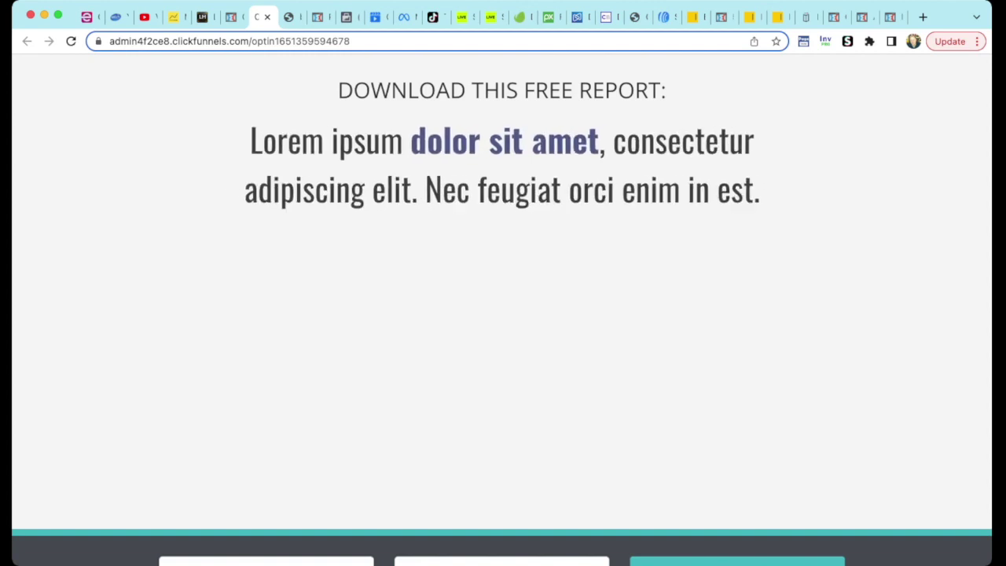
scroll(503, 315, "down", 7)
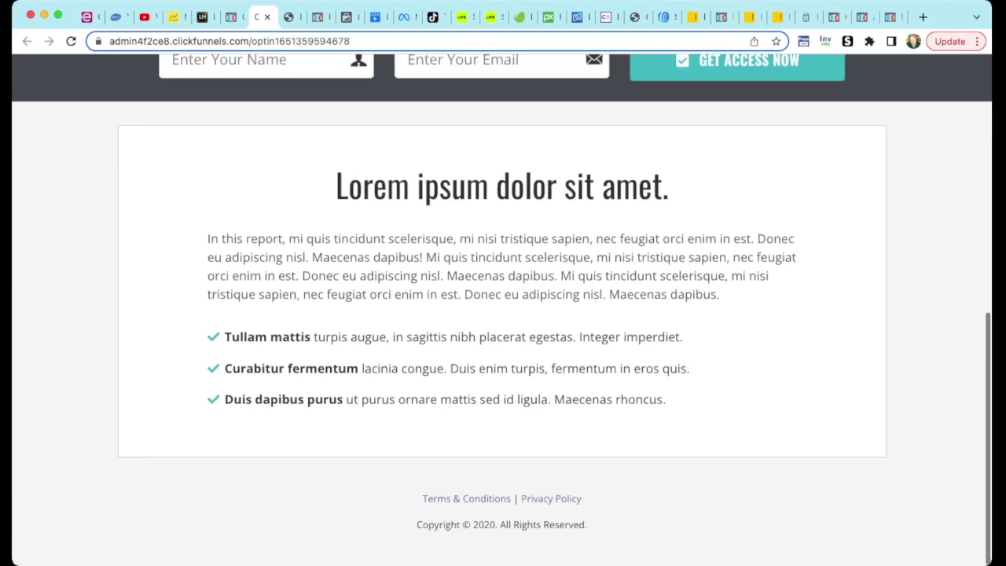
left_click(551, 499)
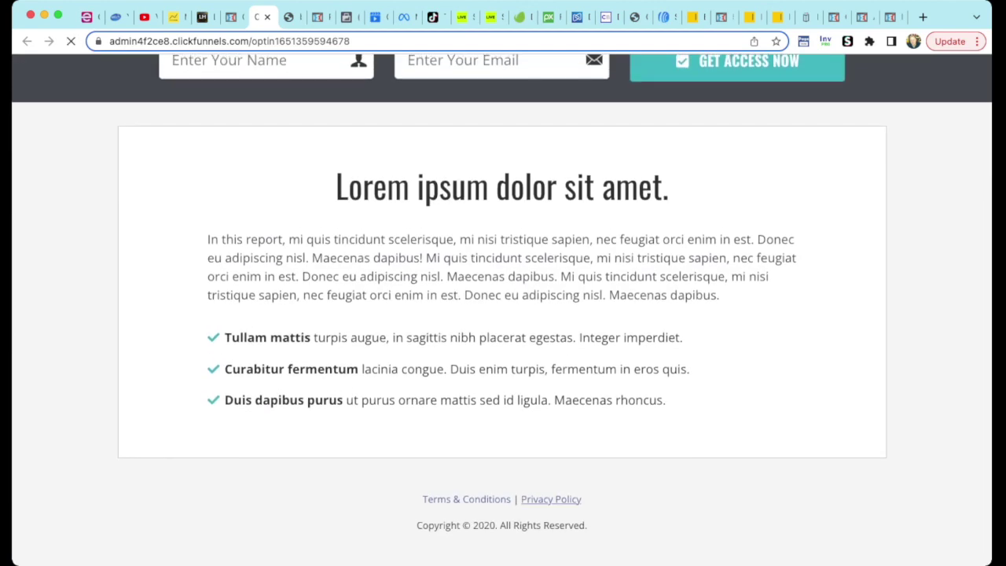